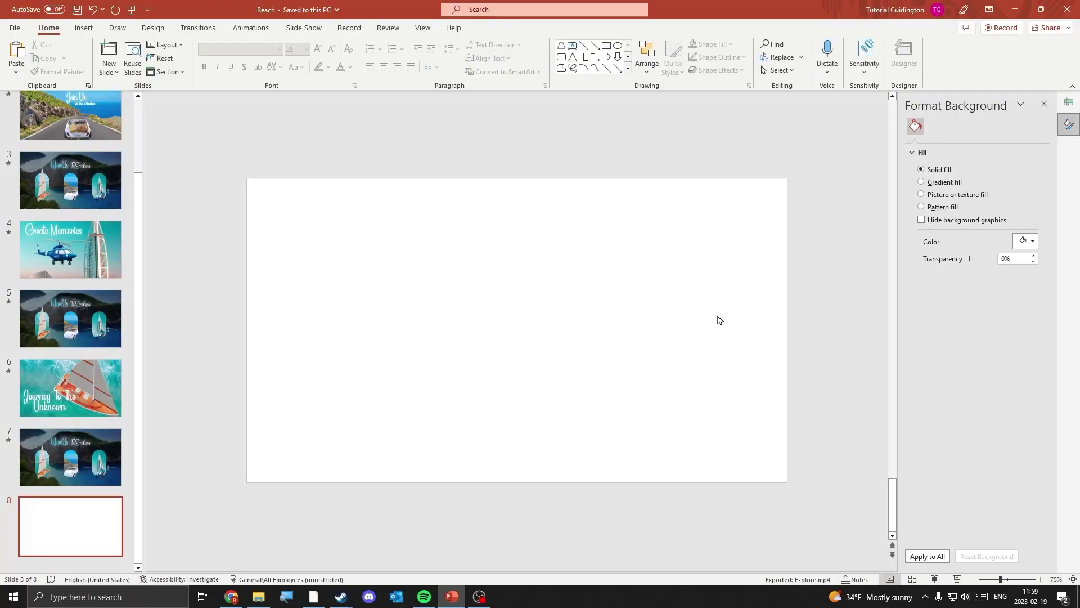
Fill slide 8's background with the beach cove photo and soften it to -30% sharpness.
click(945, 197)
click(941, 254)
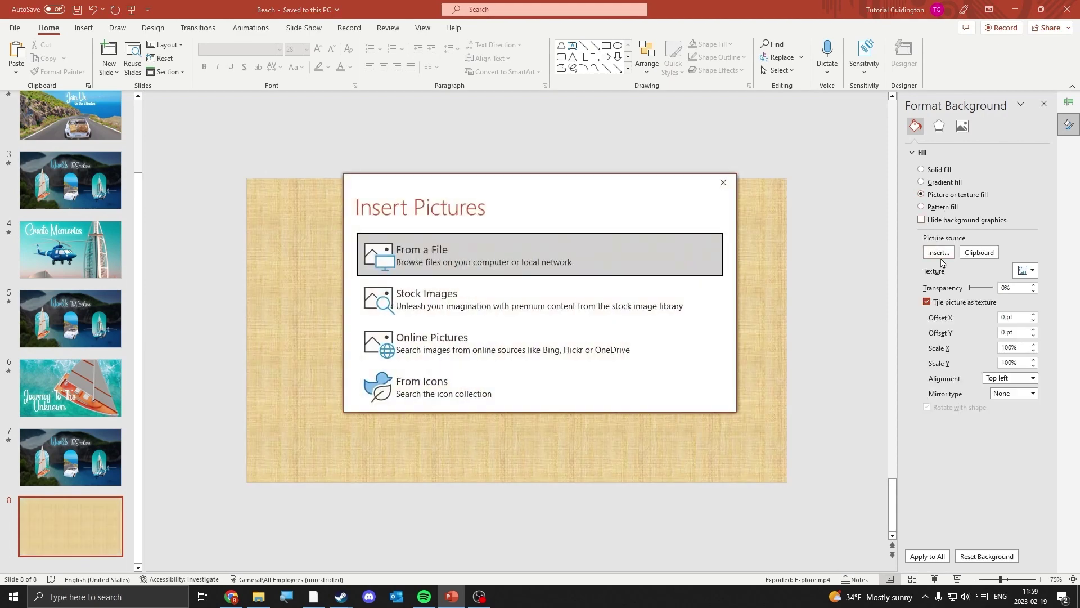
click(550, 248)
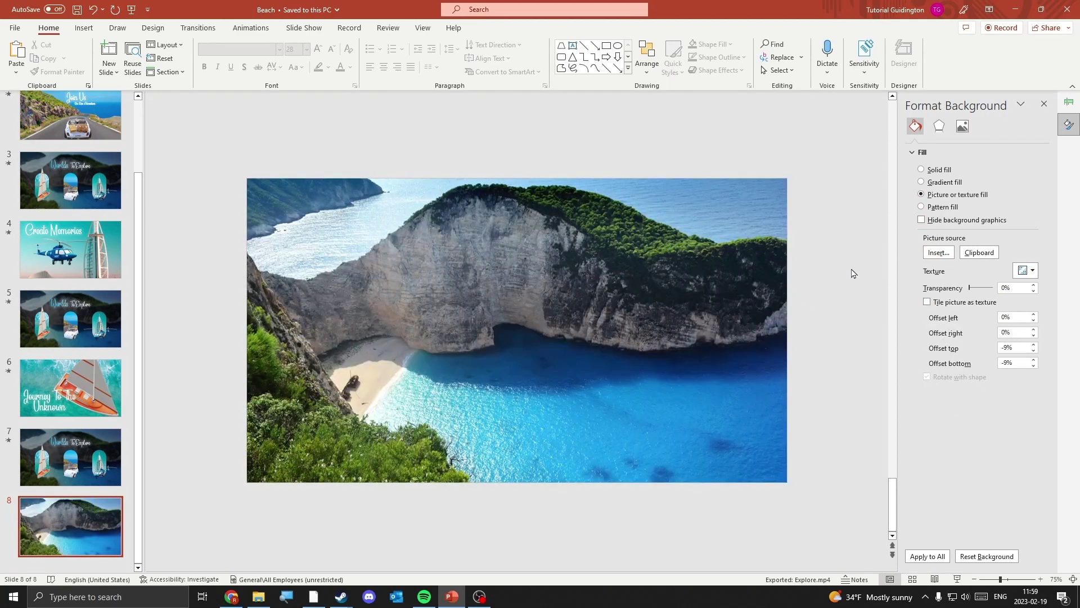
click(963, 126)
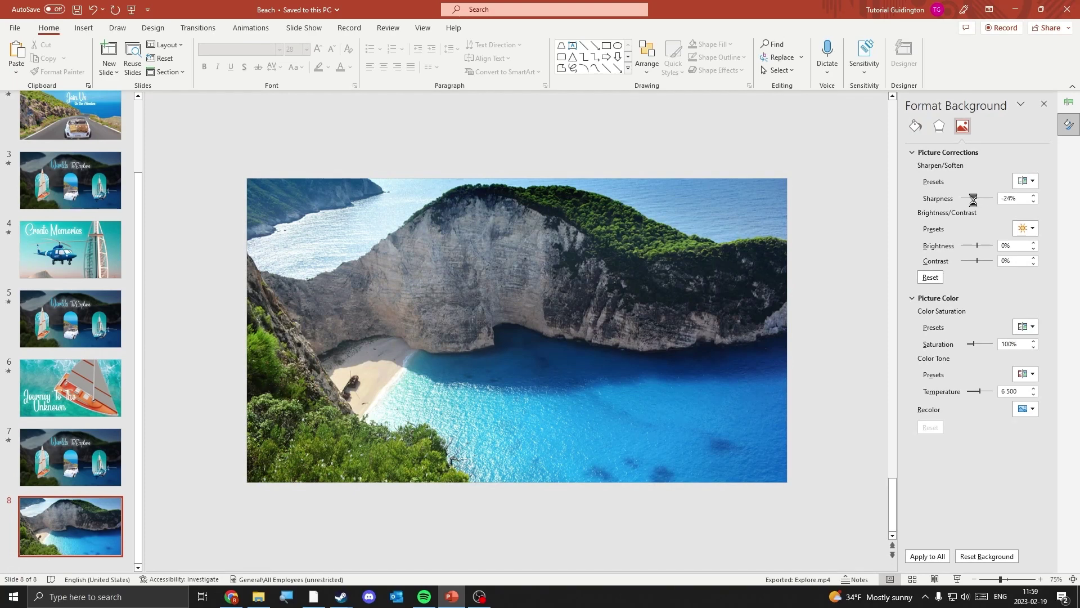
drag(973, 199, 973, 199)
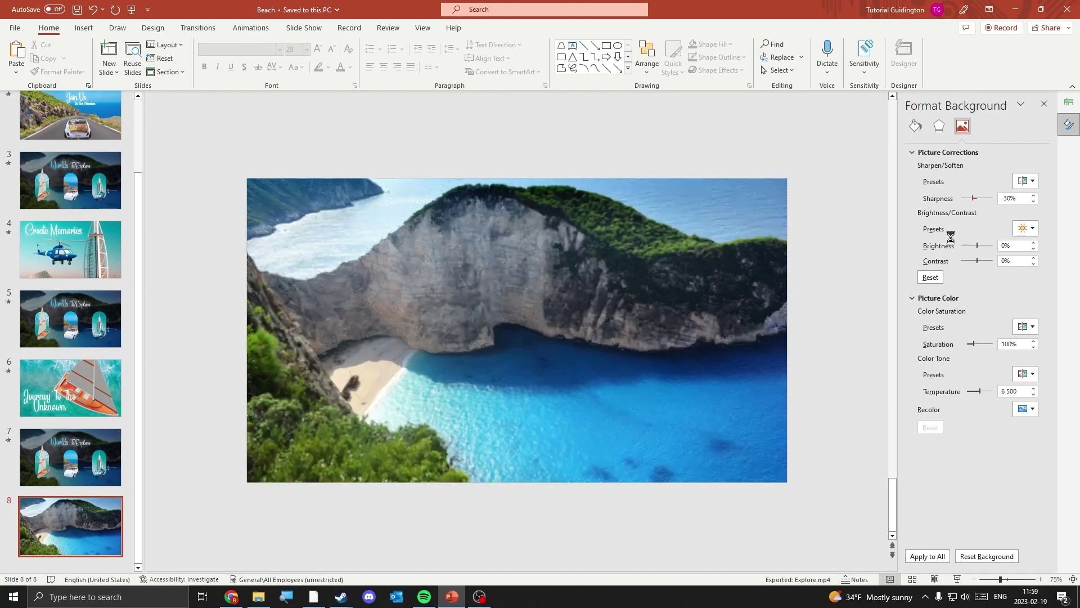
click(1026, 326)
click(935, 352)
Paste the road photo, move it toward the slide centre, and crop it to a rounded rectangle.
key(ctrl+v)
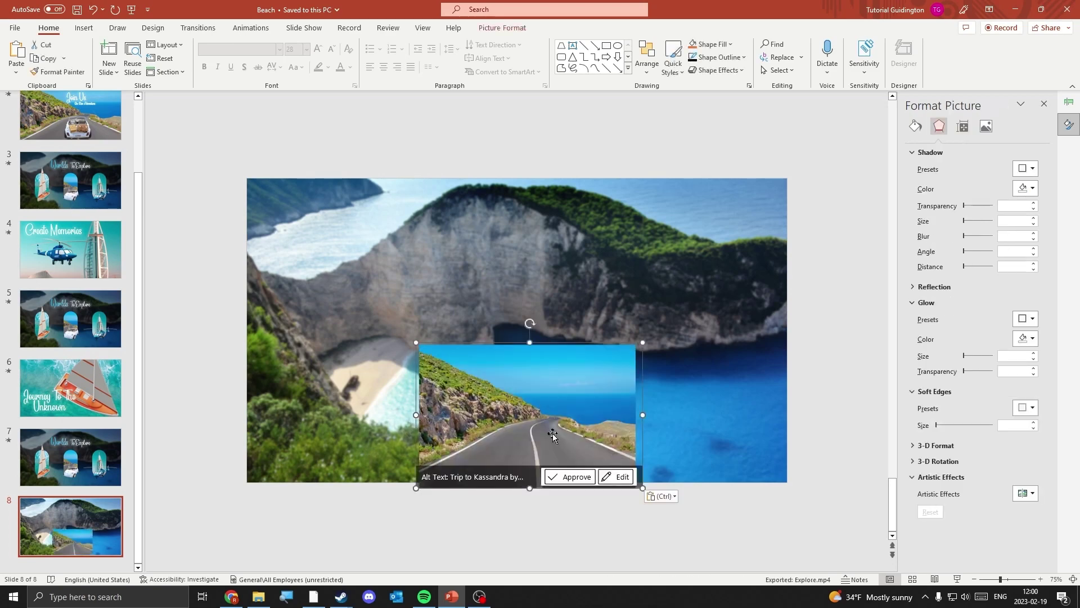
click(558, 467)
drag(550, 400, 546, 331)
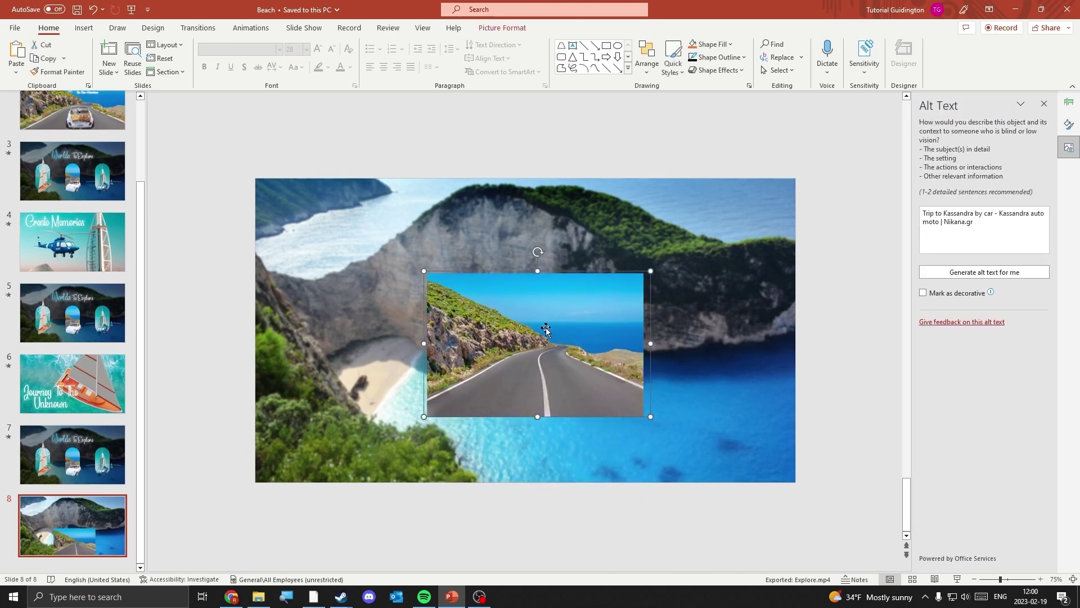
click(518, 29)
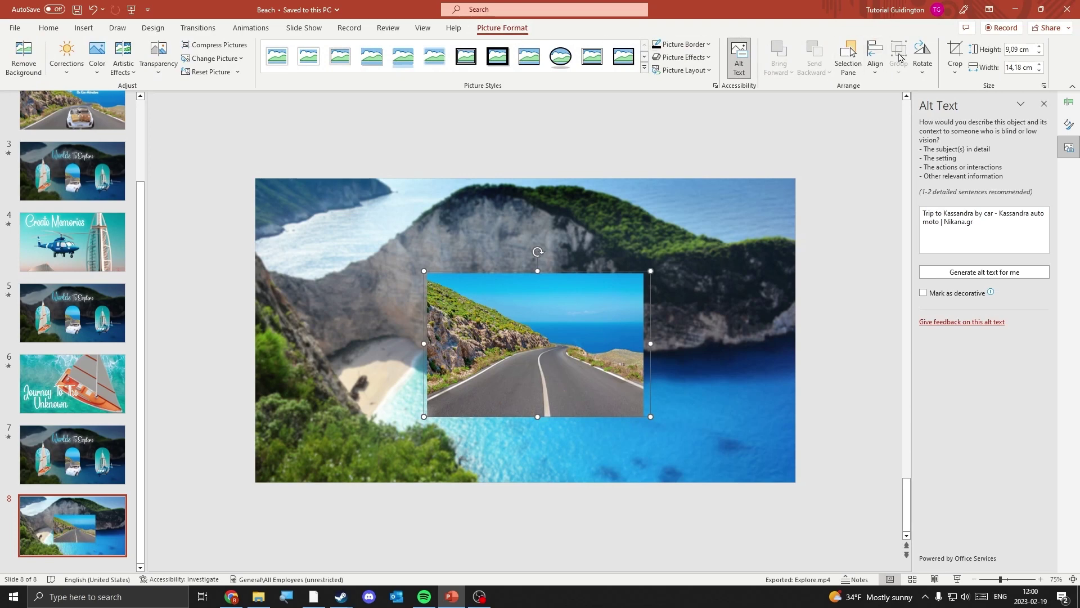
click(957, 69)
mouse_move(968, 106)
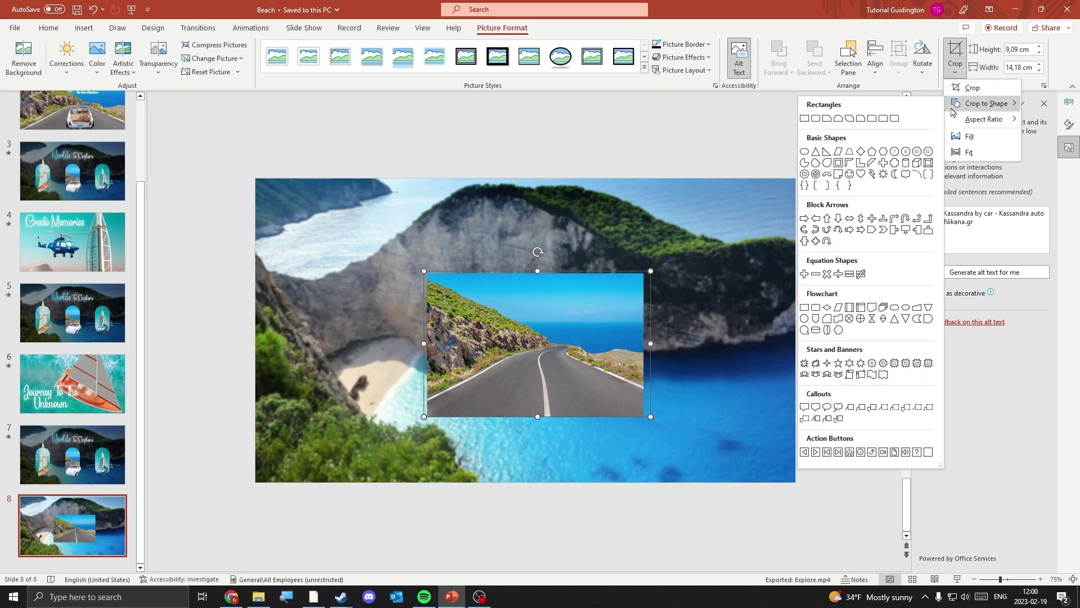
click(816, 118)
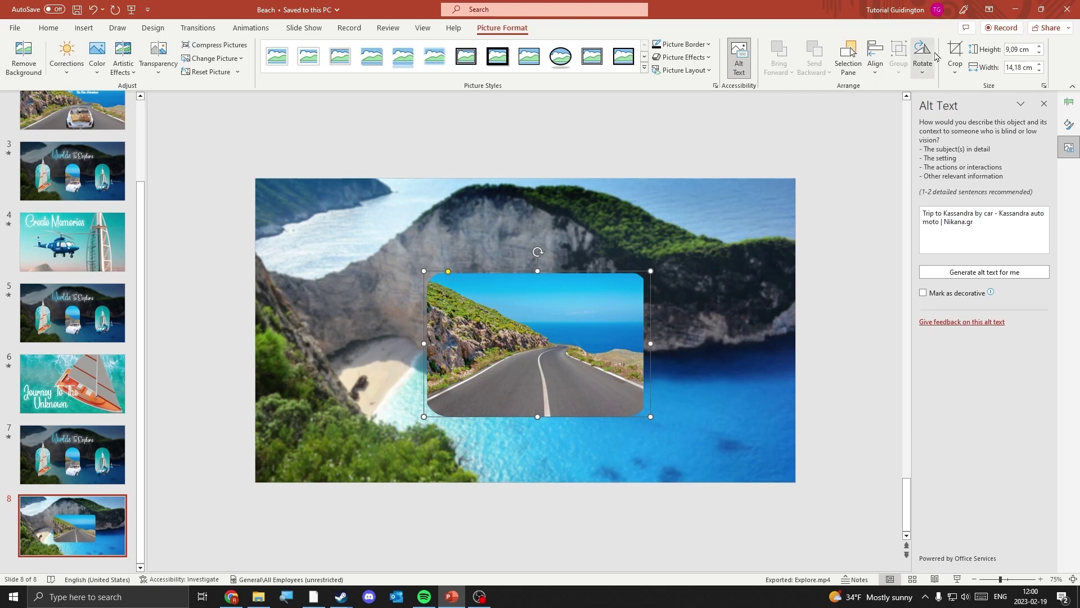
Trim both sides of the road photo to a 4,66 cm wide crop.
click(955, 51)
drag(648, 343, 587, 343)
drag(427, 343, 508, 344)
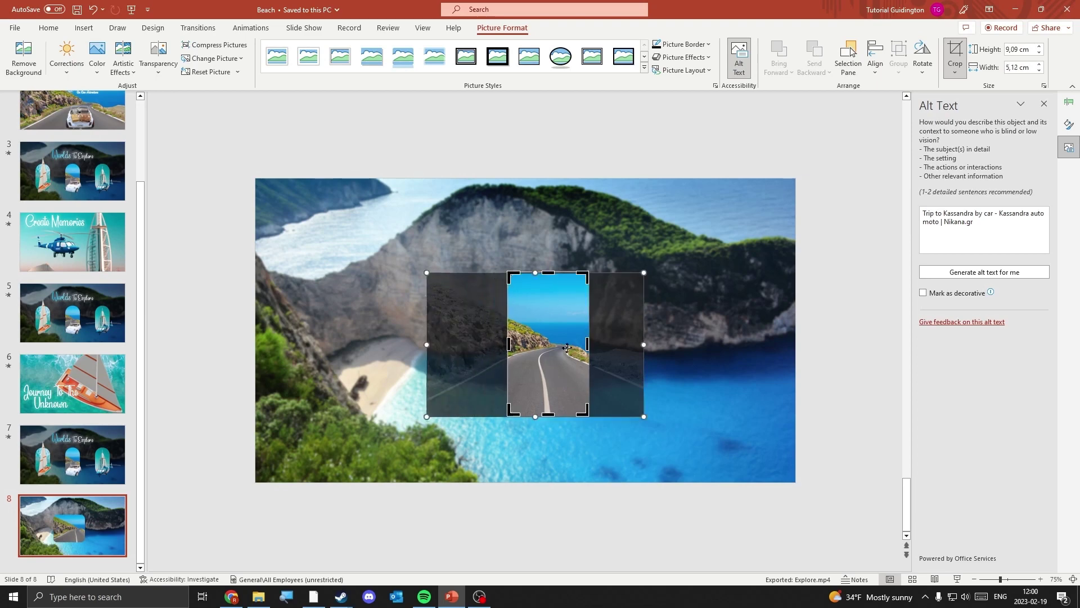
drag(587, 343, 578, 346)
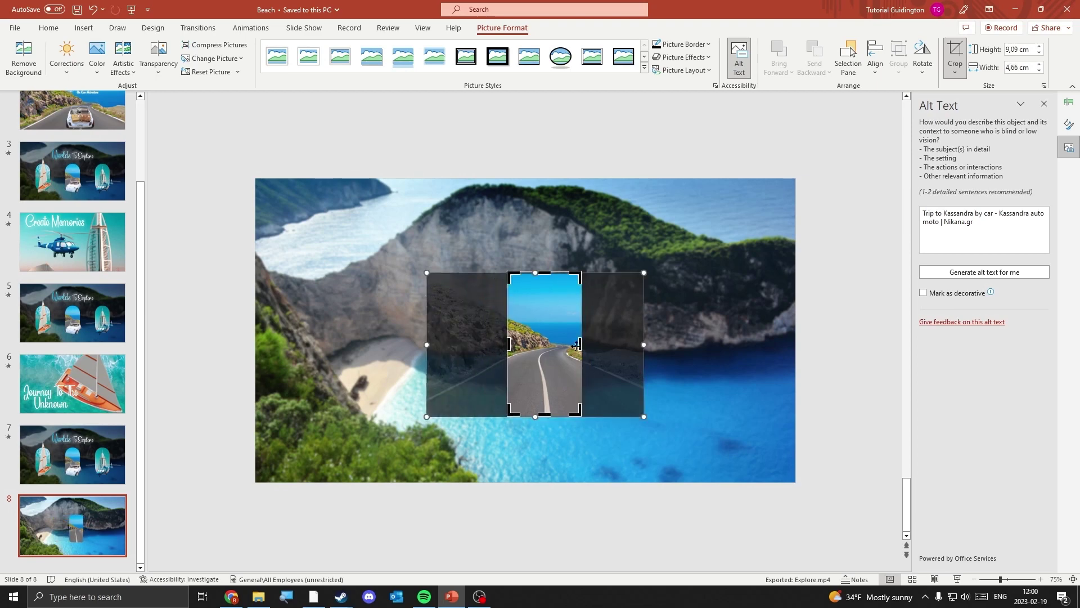
click(954, 53)
Round the corners into a pill, resize it to 8 × 4,1 cm at centre, and duplicate it.
drag(521, 272, 573, 289)
drag(541, 357, 385, 315)
key(ctrl+c)
key(ctrl+v)
key(ctrl+v)
Replace the right pill's picture with the Burj tower photo and recentre it inside the pill.
right_click(665, 307)
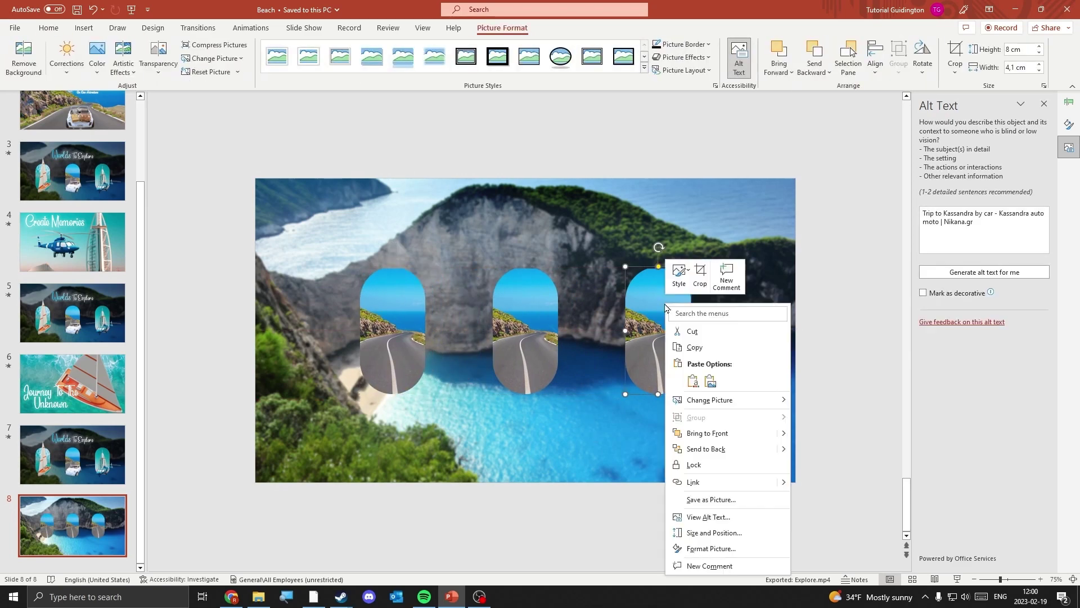
mouse_move(731, 400)
click(816, 403)
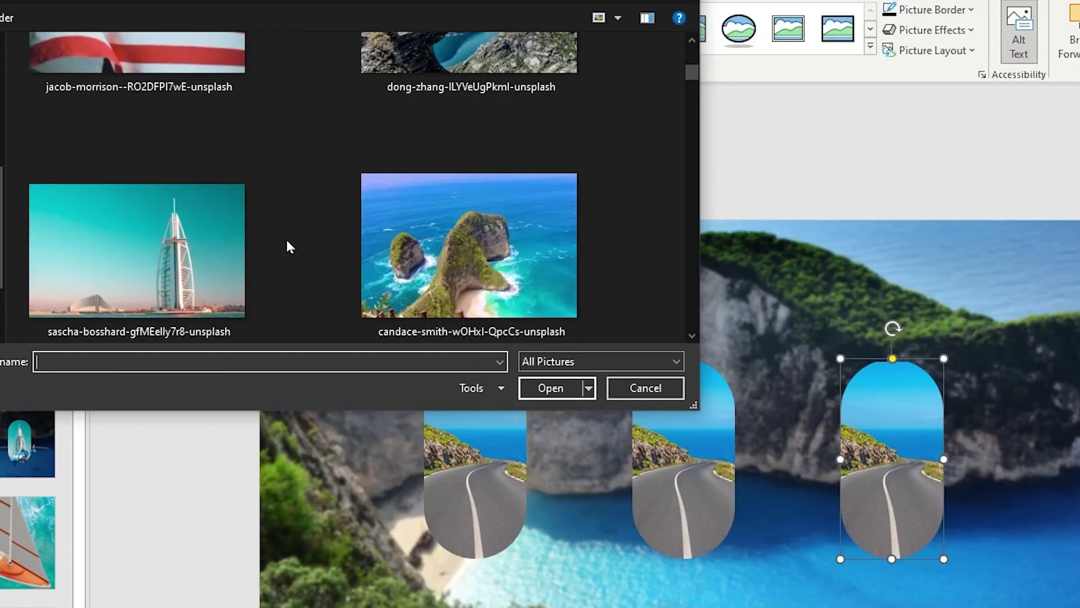
double_click(185, 248)
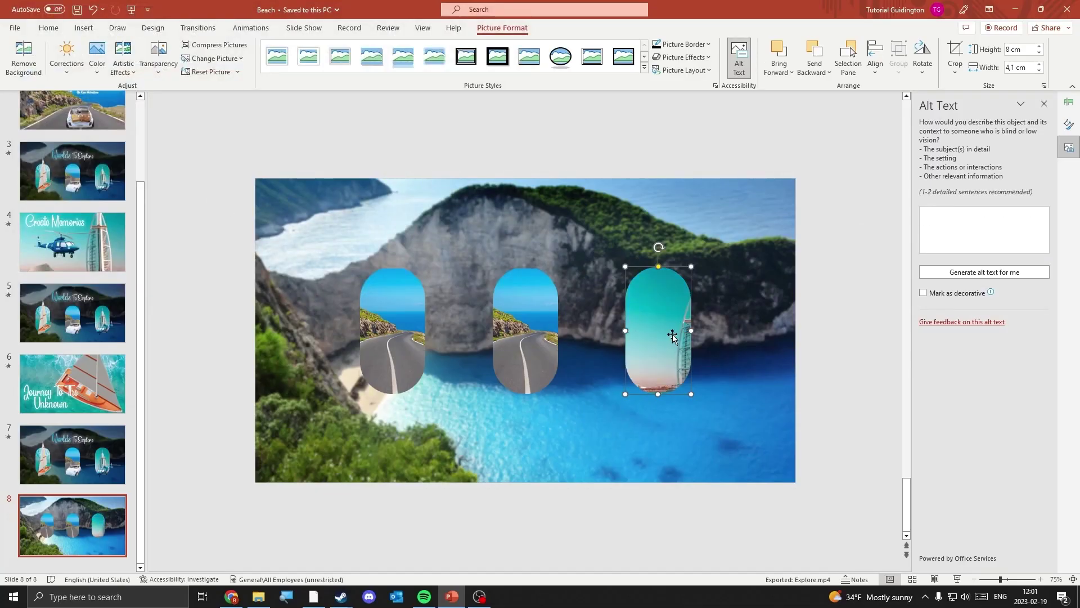
click(955, 52)
mouse_move(664, 329)
mouse_down()
mouse_move(630, 326)
mouse_move(660, 328)
mouse_up()
click(955, 54)
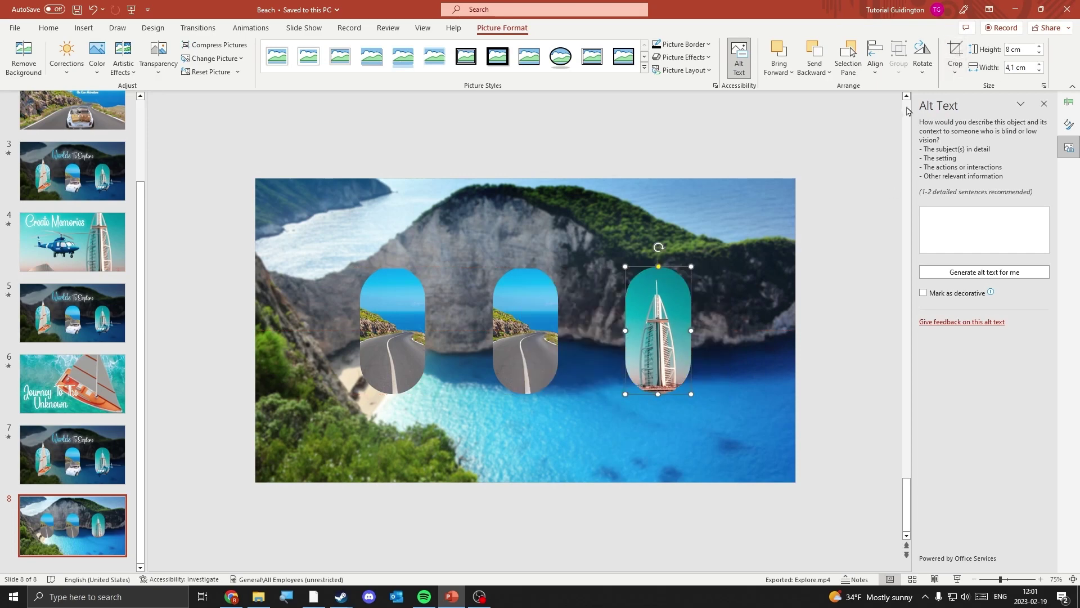
click(750, 316)
Replace the left pill's picture with the ocean waves photo.
click(391, 314)
right_click(391, 314)
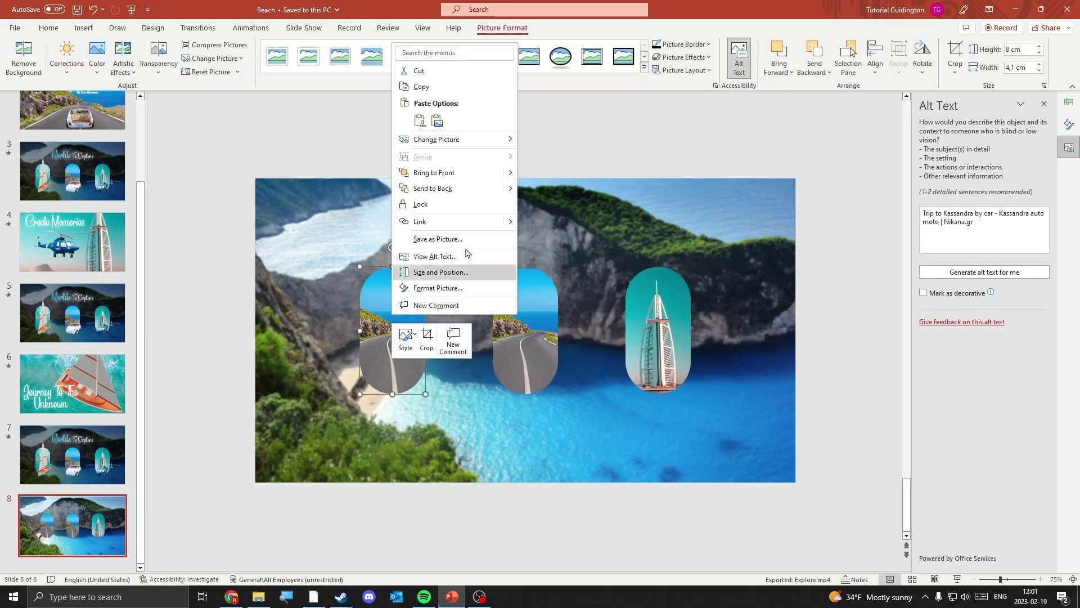
mouse_move(489, 142)
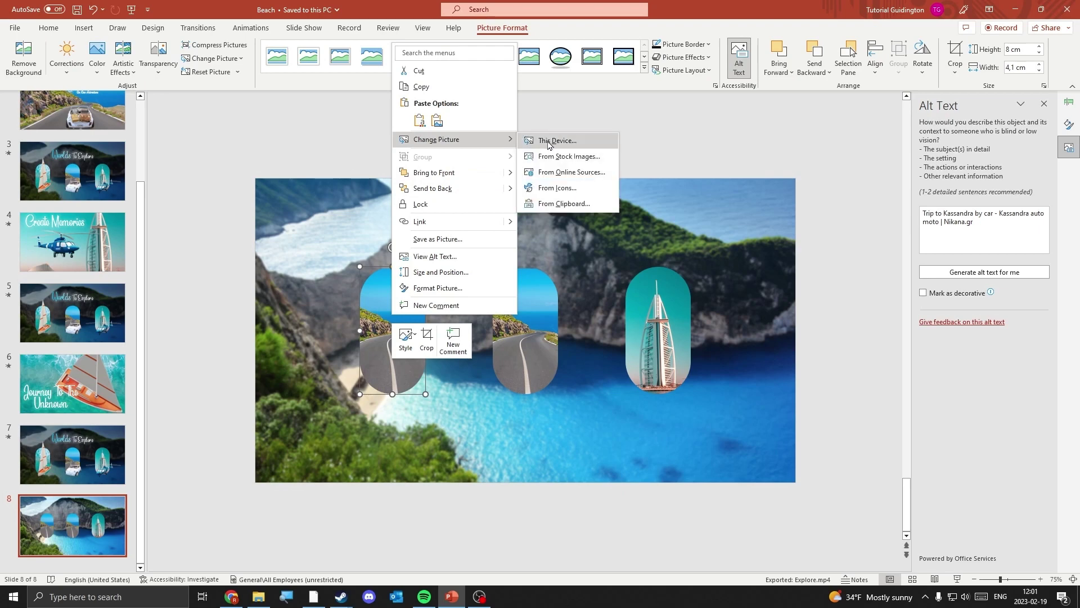
click(543, 203)
click(836, 362)
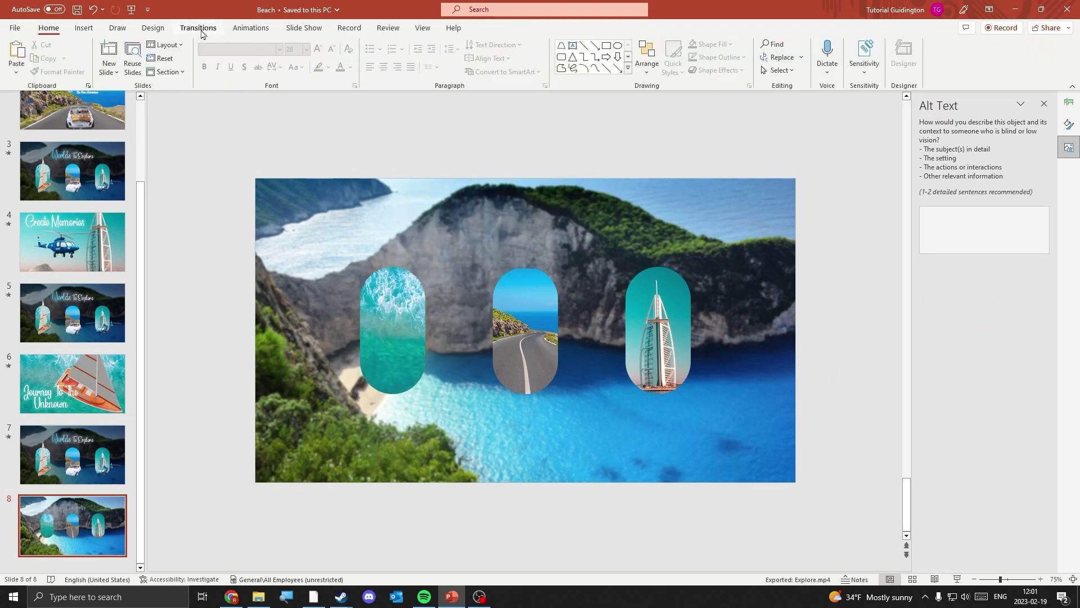
Browse the Vehicles category of the online 3D model library.
click(84, 27)
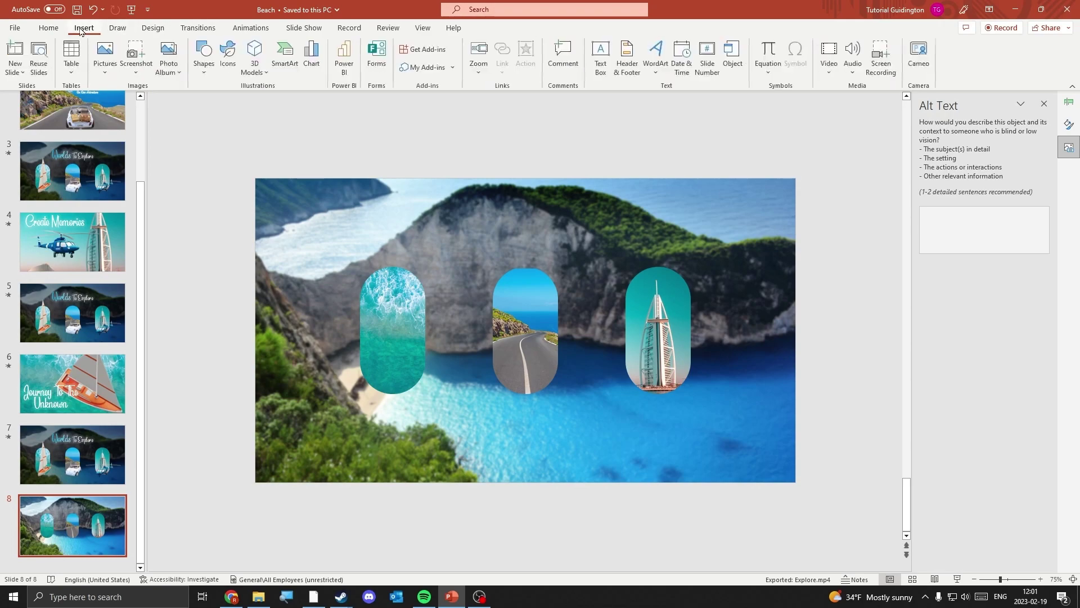
click(256, 49)
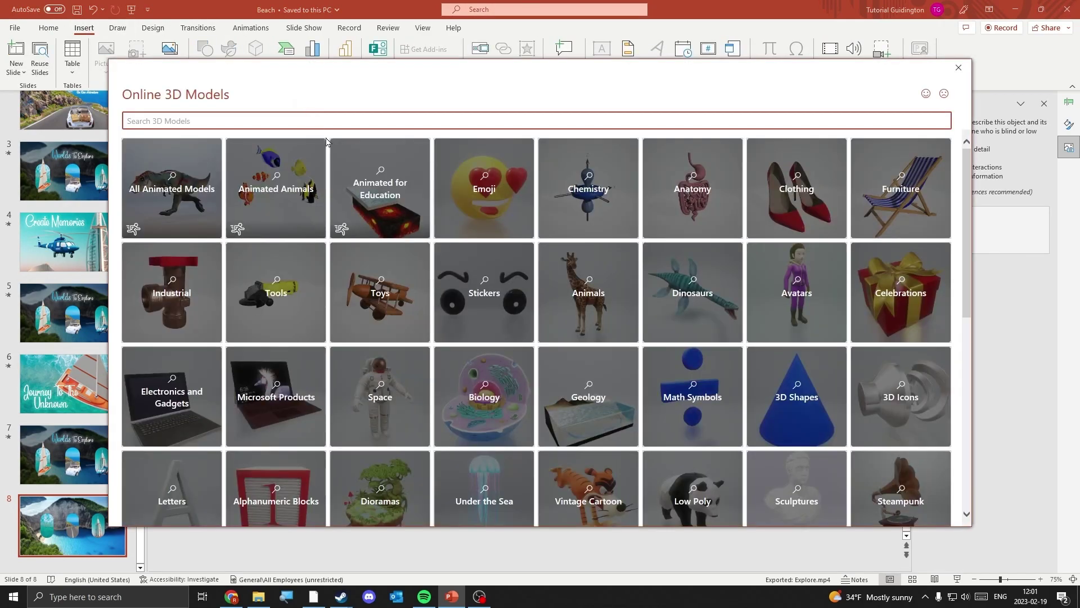
scroll(823, 375, down, 2)
scroll(901, 377, down, 3)
click(917, 391)
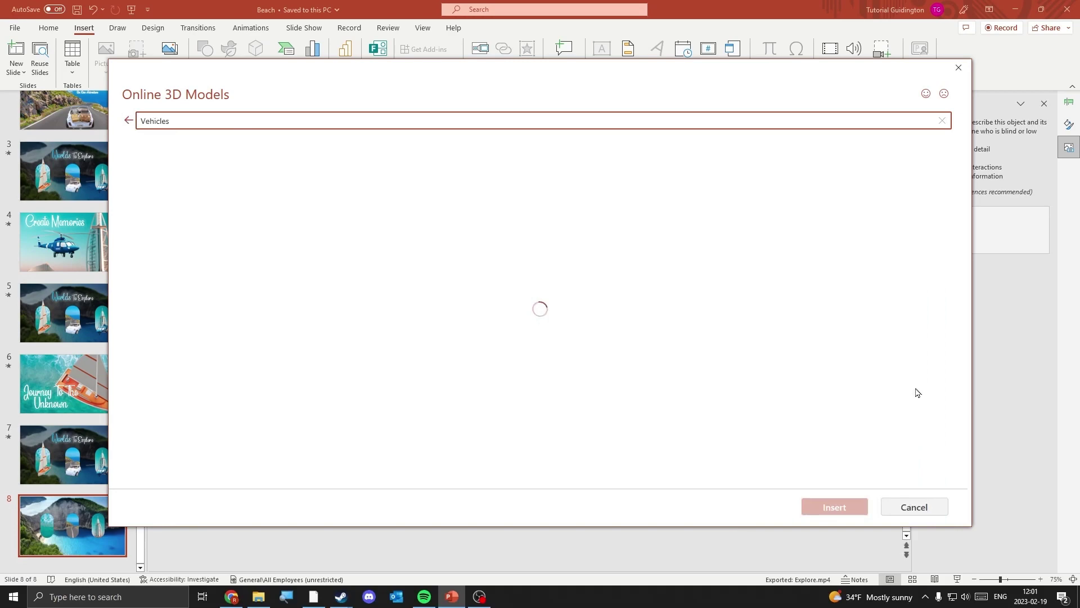
scroll(456, 349, down, 2)
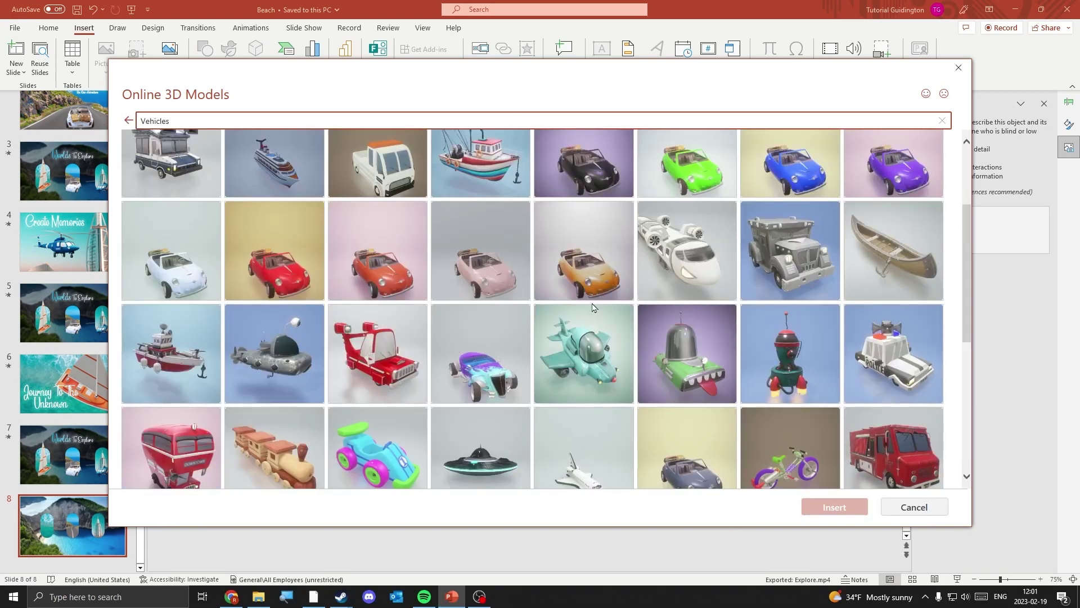
Select the white convertible, sailboat and helicopter models and insert all three.
click(172, 278)
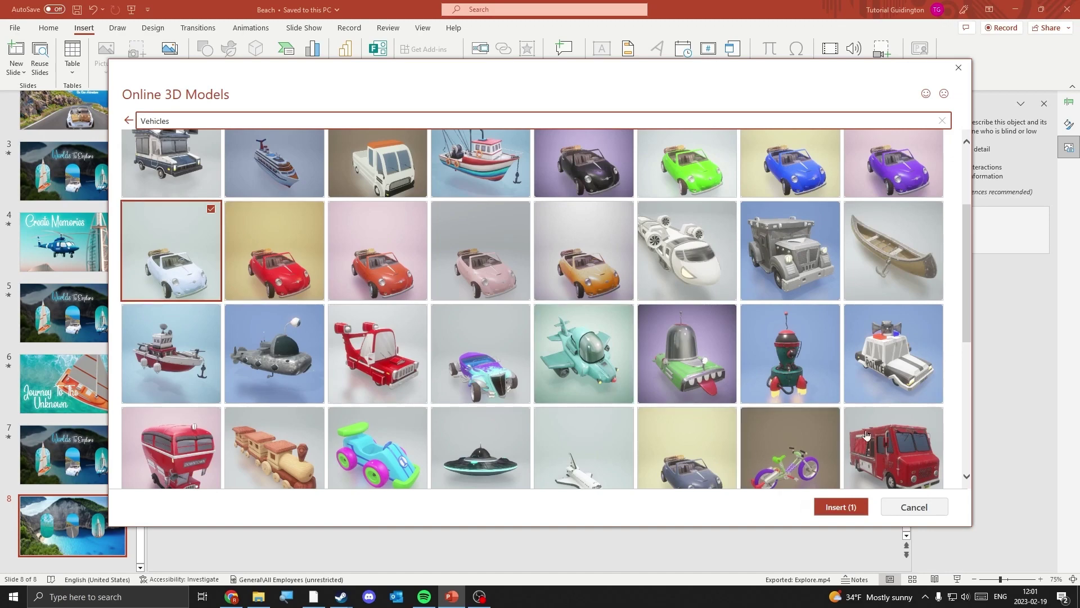
scroll(667, 394, down, 2)
scroll(667, 394, down, 6)
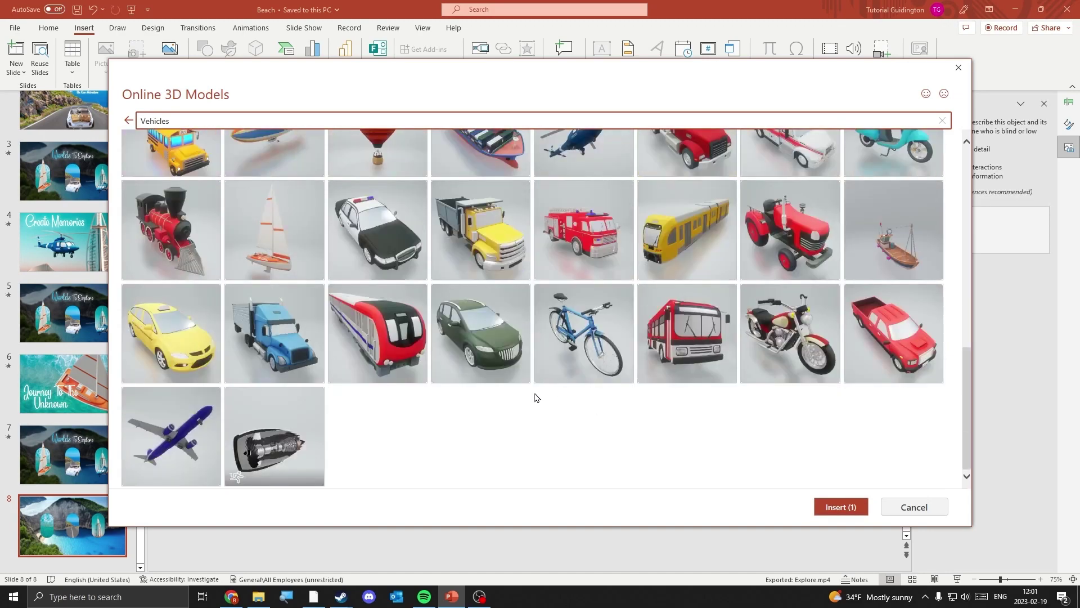
scroll(297, 385, up, 3)
click(286, 389)
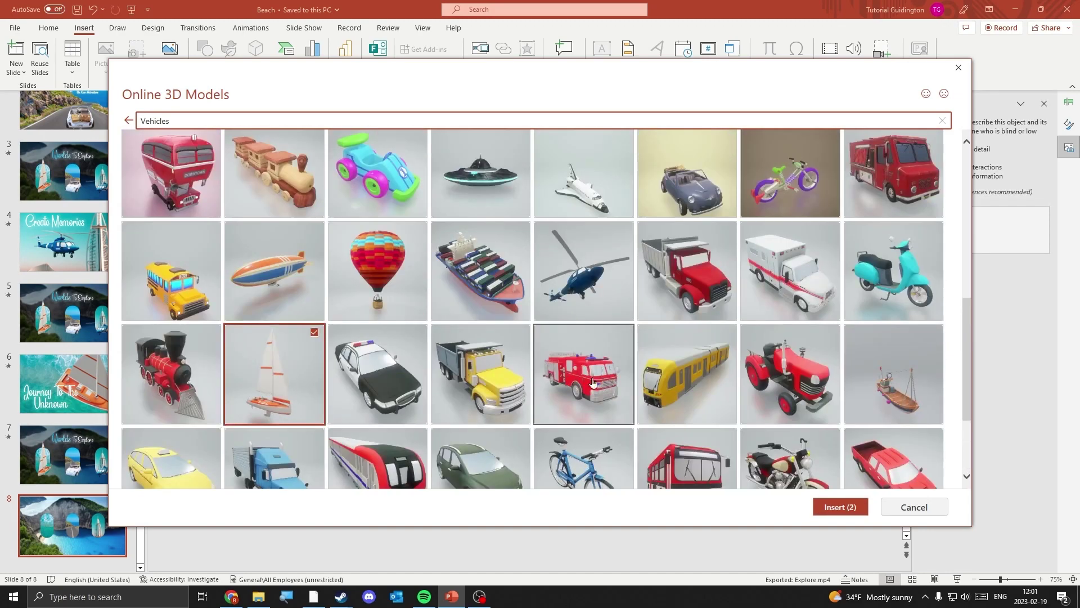
scroll(286, 388, up, 2)
click(584, 413)
click(835, 505)
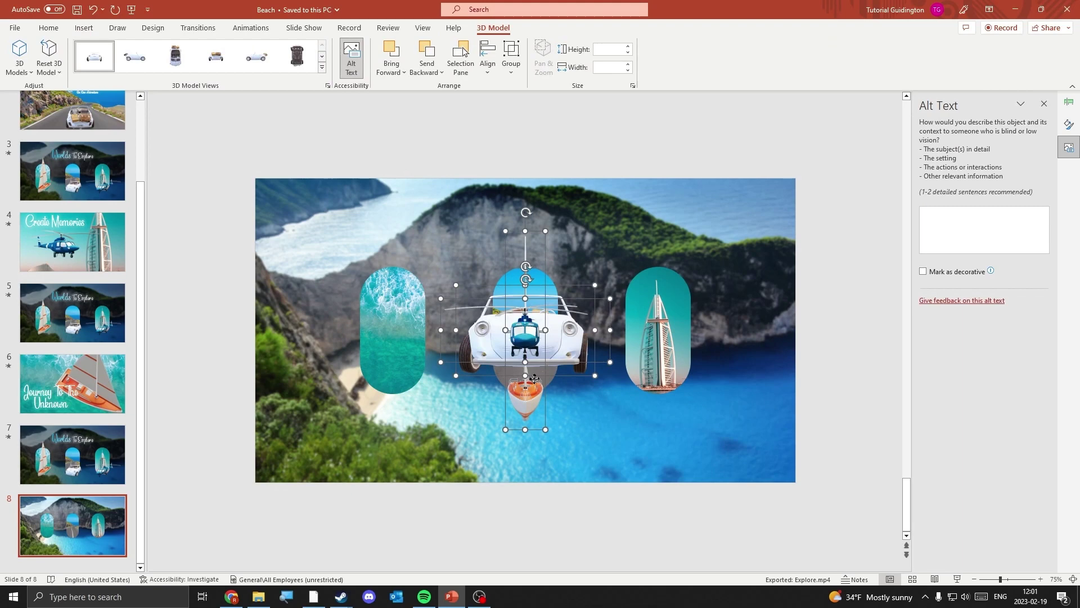
Move the sailboat onto the left ocean pill and turn it to show its side.
click(527, 406)
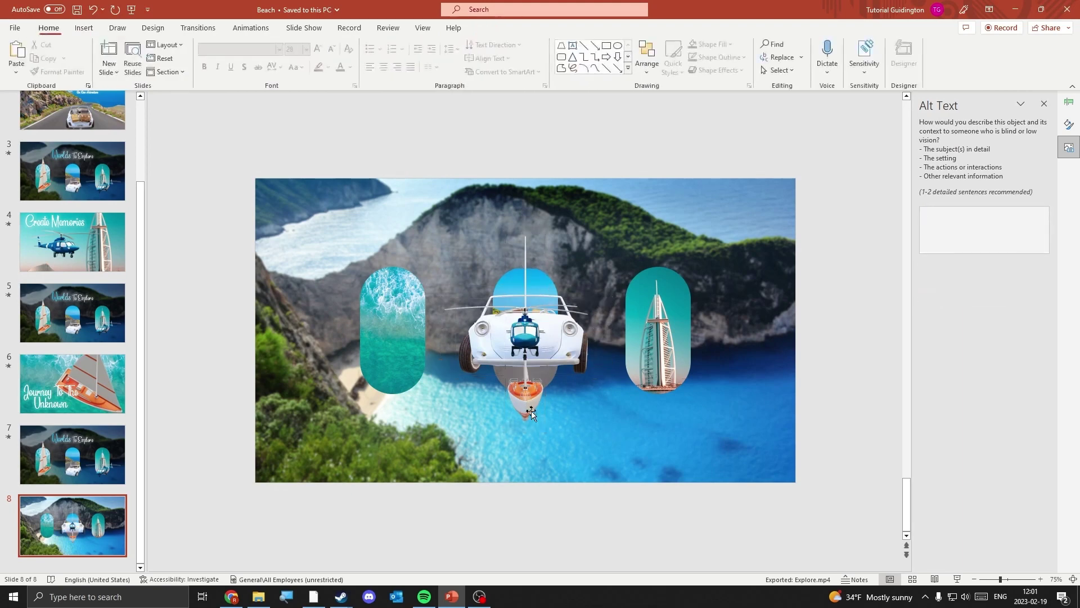
drag(529, 411, 412, 397)
drag(411, 311, 419, 360)
Put the helicopter on the tower pill and the car on the road pill, rotating both.
click(526, 363)
drag(526, 363, 554, 462)
drag(526, 338, 664, 376)
drag(555, 444, 515, 377)
click(730, 377)
mouse_move(677, 364)
mouse_down()
mouse_move(707, 414)
mouse_move(670, 375)
mouse_up()
click(533, 374)
drag(533, 374, 560, 401)
click(646, 457)
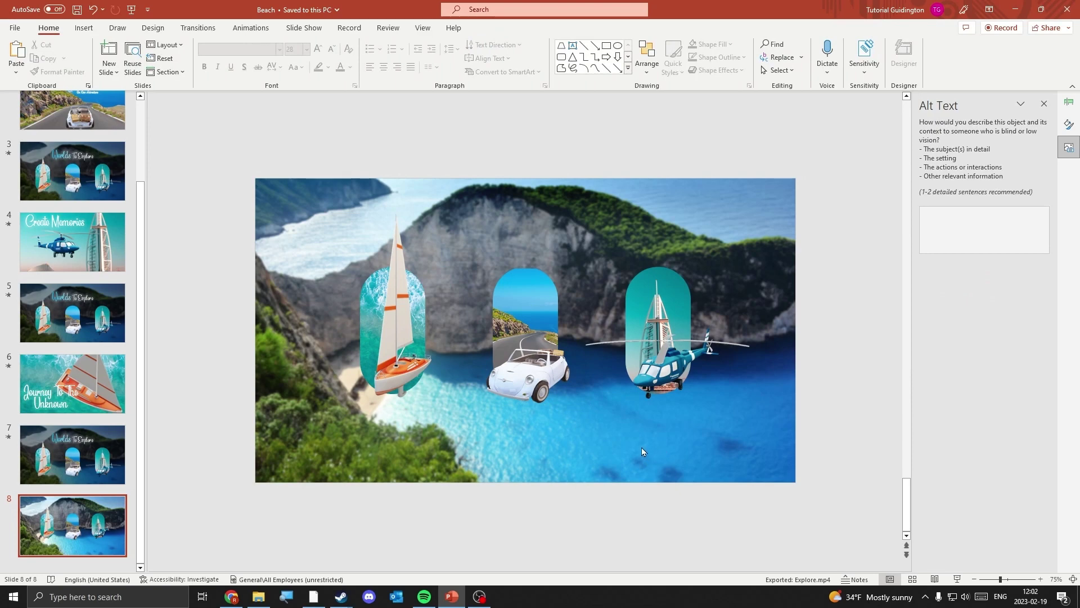
Draw a text box across the top of the slide and set its text colour to white.
click(85, 28)
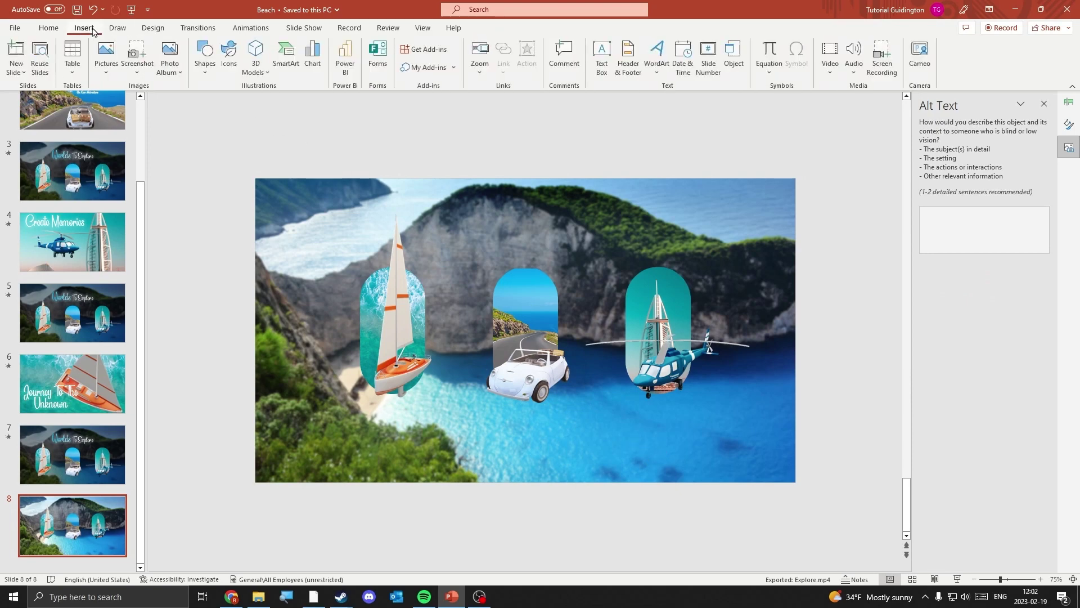
click(602, 56)
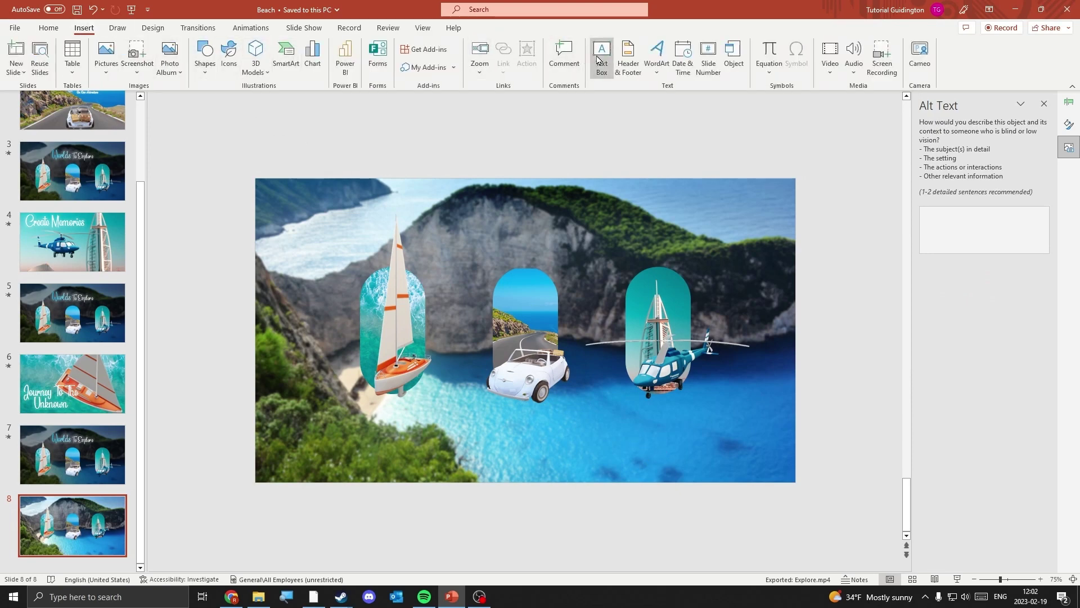
drag(395, 202, 696, 246)
click(467, 201)
click(350, 67)
click(342, 98)
Set the font to Beauty Mountains Personal and type the 'Worlds To Explore' title.
click(245, 50)
text(Beautiful M)
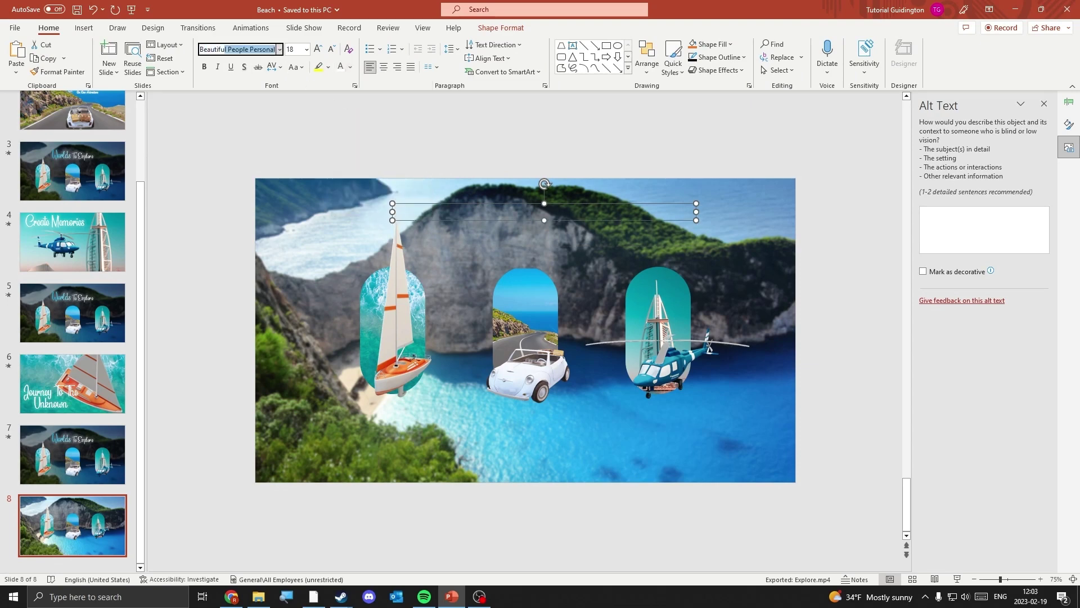
key(BackSpace)
key(BackSpace)
key(BackSpace)
key(BackSpace)
text(y)
key(Return)
text(E)
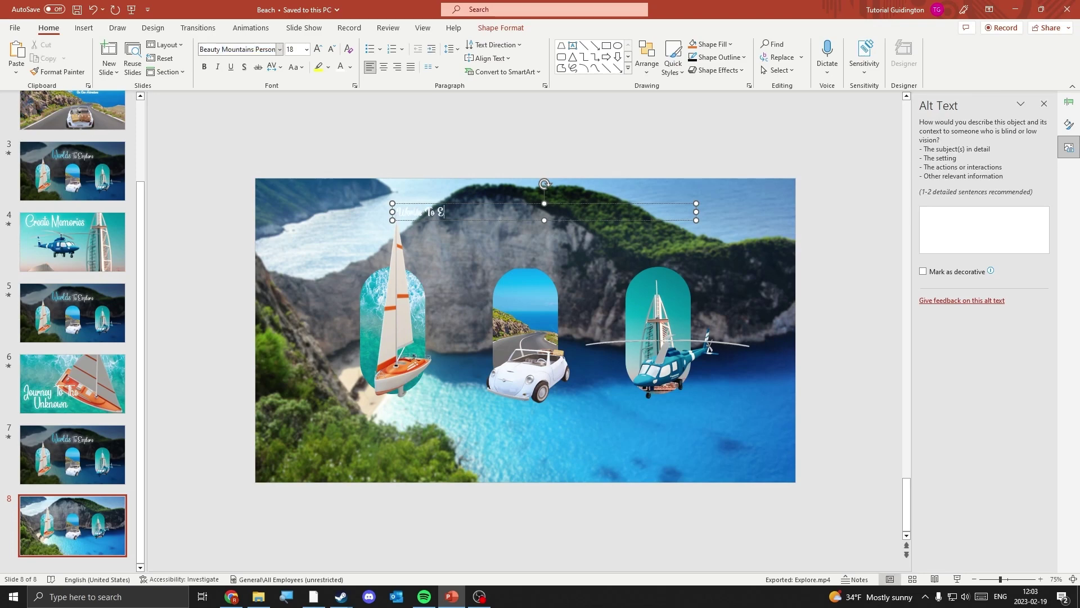
Enlarge the title to 72 pt and move it slightly up.
click(476, 204)
click(318, 49)
click(318, 49)
click(318, 49)
click(318, 49)
click(318, 49)
click(318, 49)
click(318, 49)
drag(497, 204, 491, 193)
Nudge the sailboat up slightly, then reselect the title.
click(413, 291)
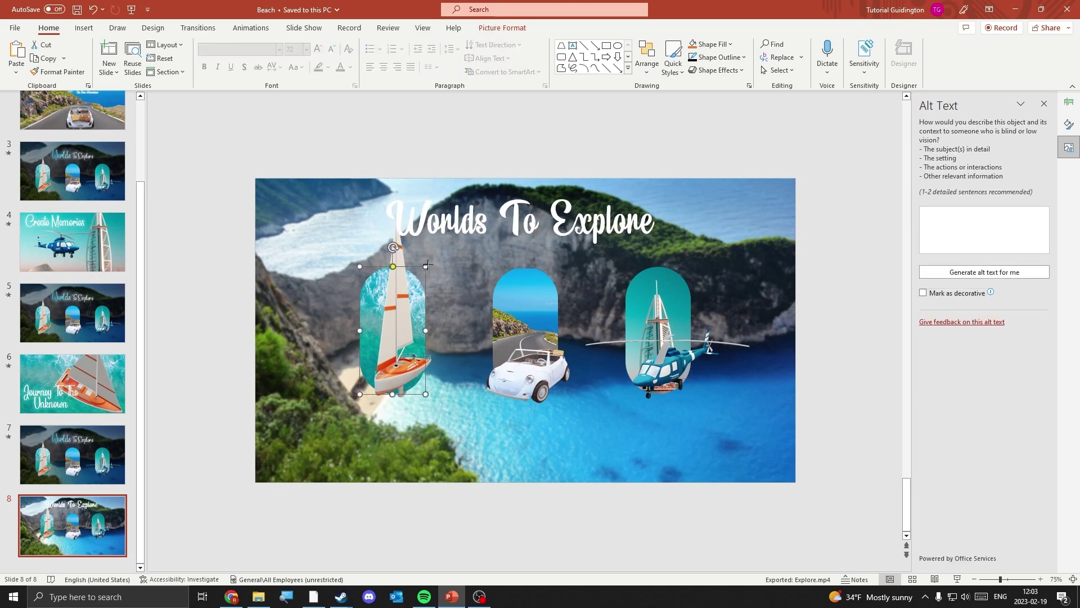
drag(398, 369, 396, 367)
click(598, 306)
click(595, 220)
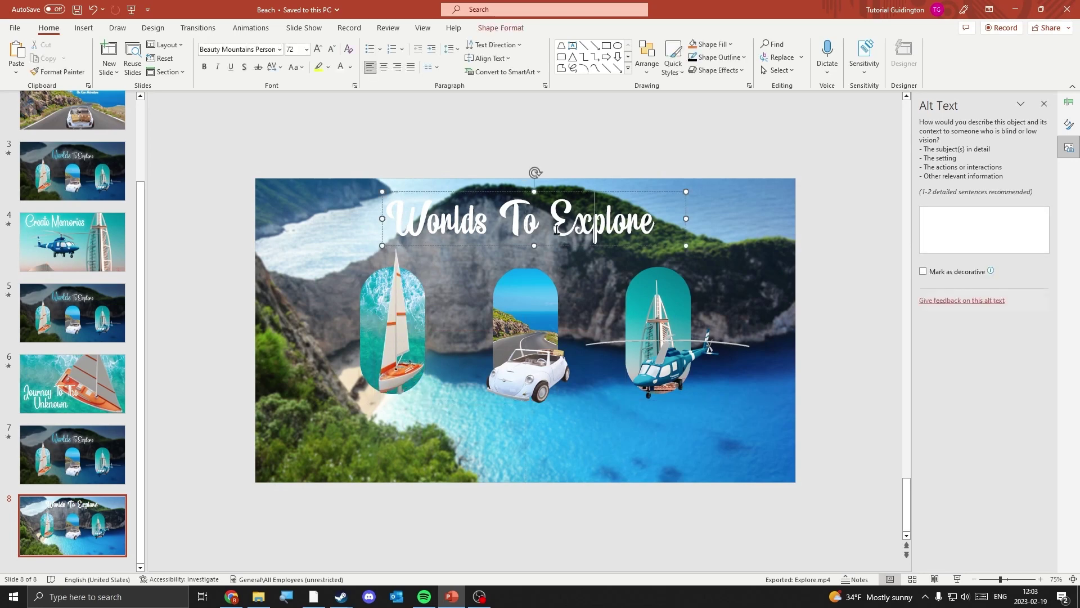
Give the 'Worlds To Explore' text a linear bright blue gradient fill in Format Shape.
click(624, 194)
right_click(624, 193)
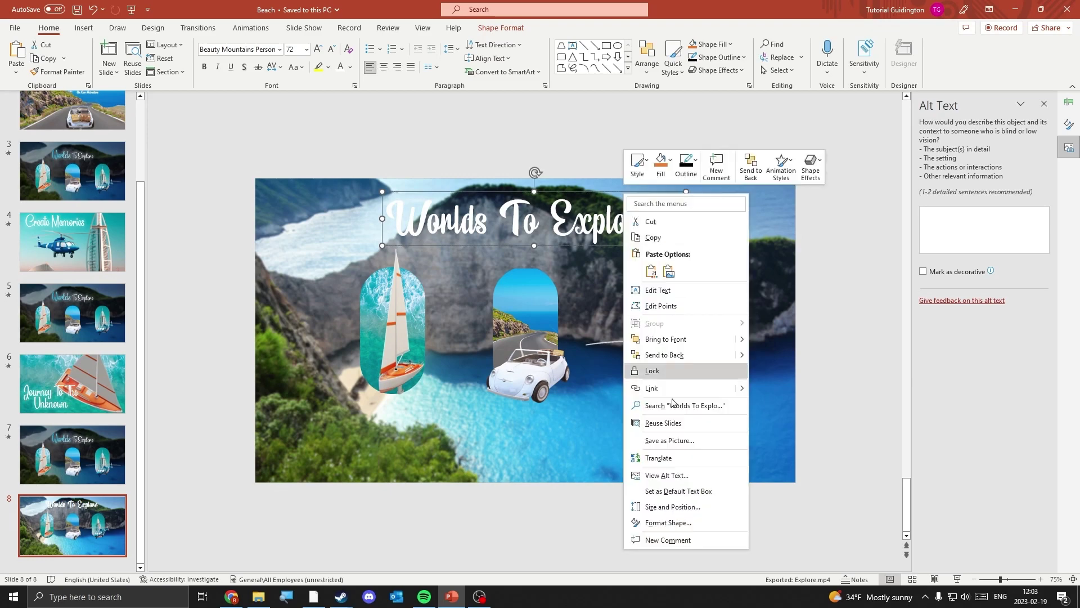
click(677, 524)
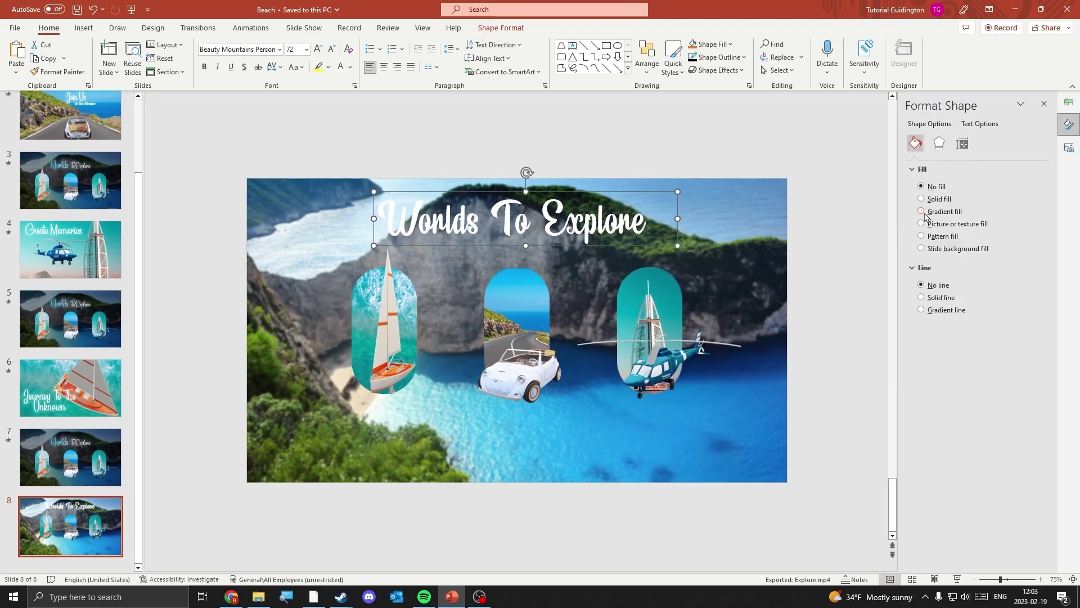
click(980, 124)
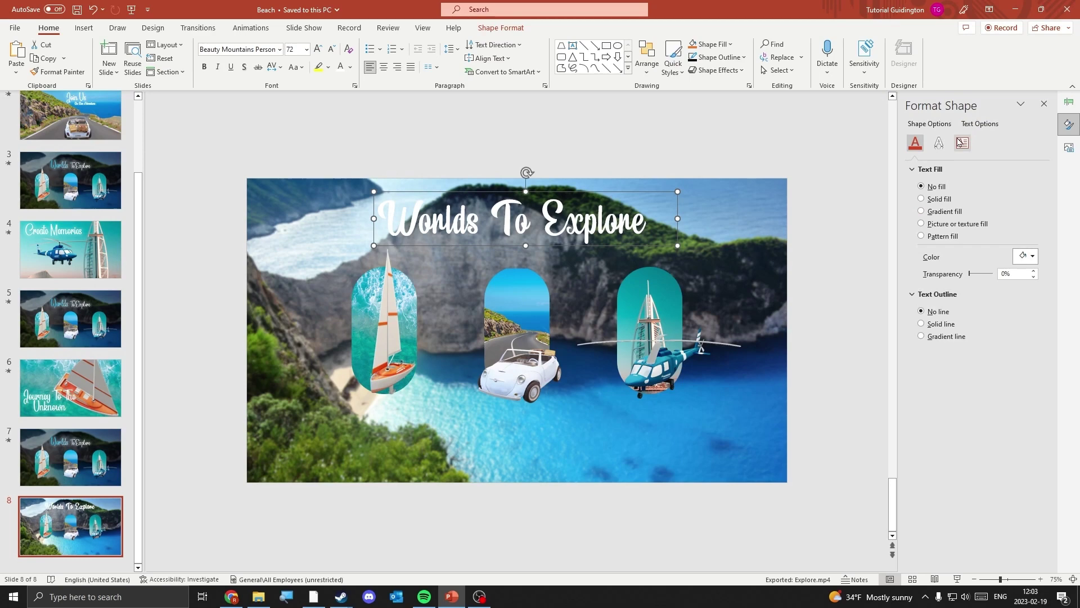
click(938, 212)
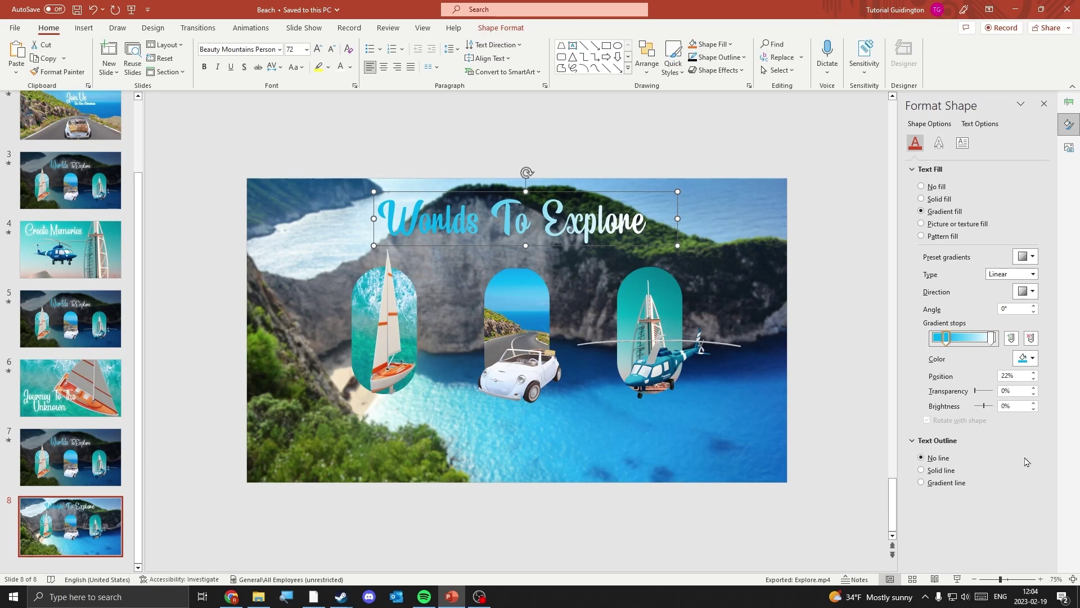
click(939, 144)
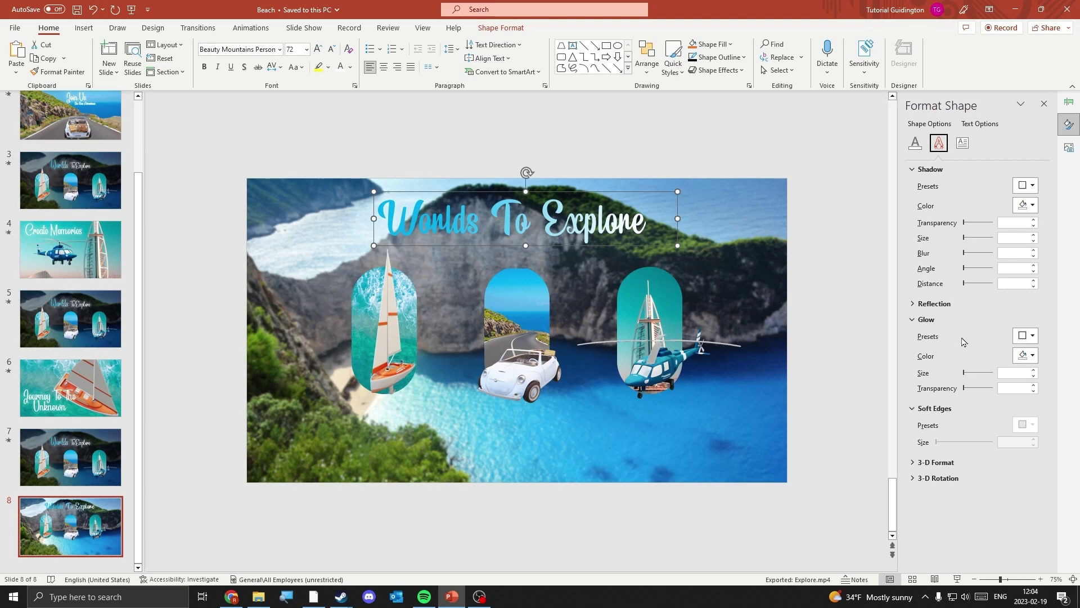
Add a 6 pt glow at 60% transparency around the title text.
click(965, 373)
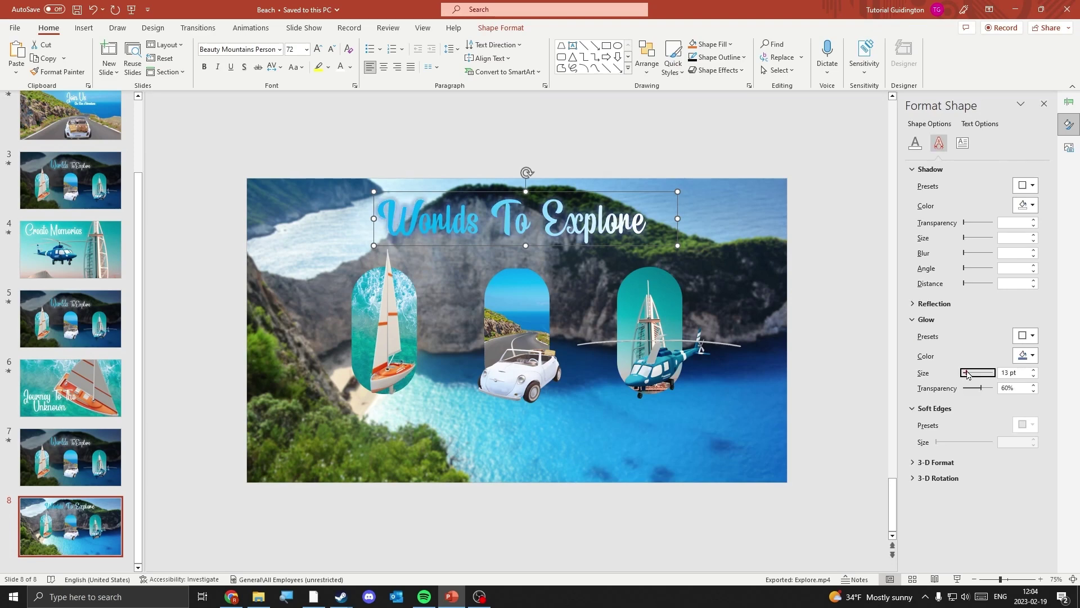
click(967, 375)
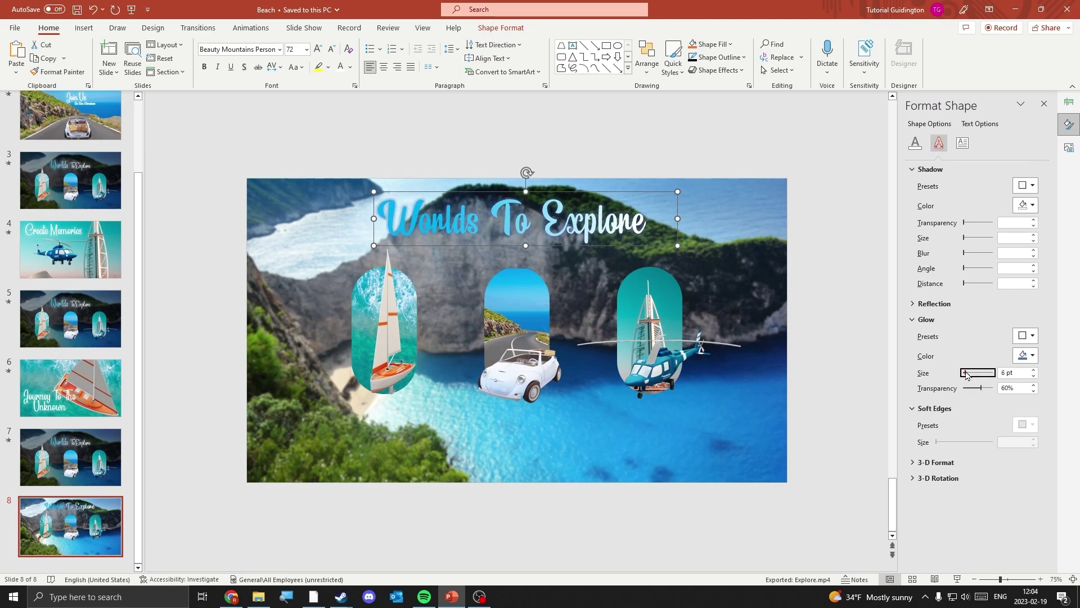
click(844, 283)
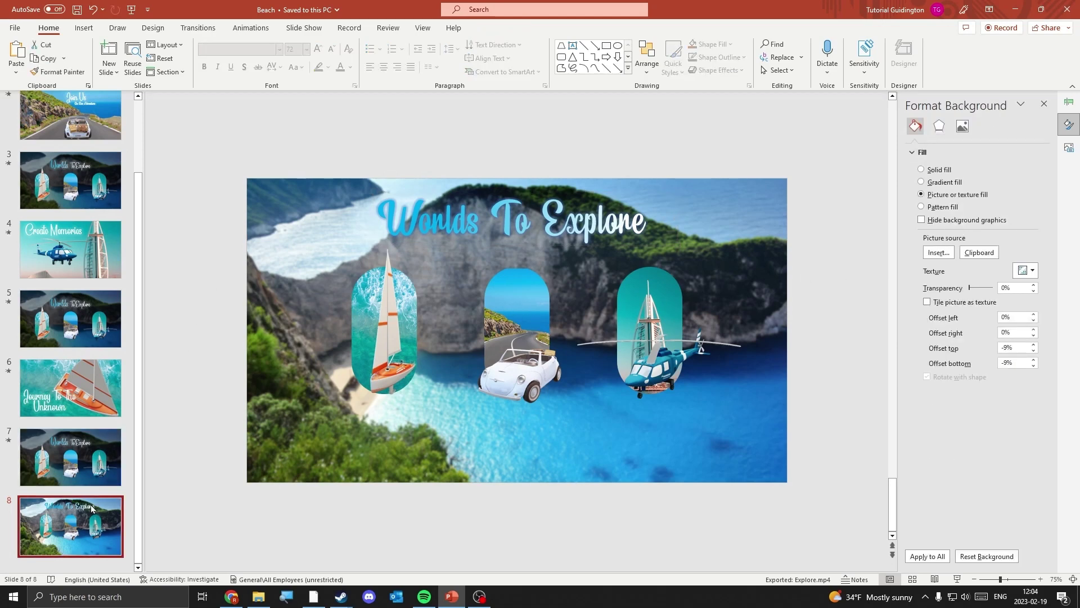
Duplicate slide 8 and move the helicopter and its arch off the right side of slide 9.
right_click(86, 543)
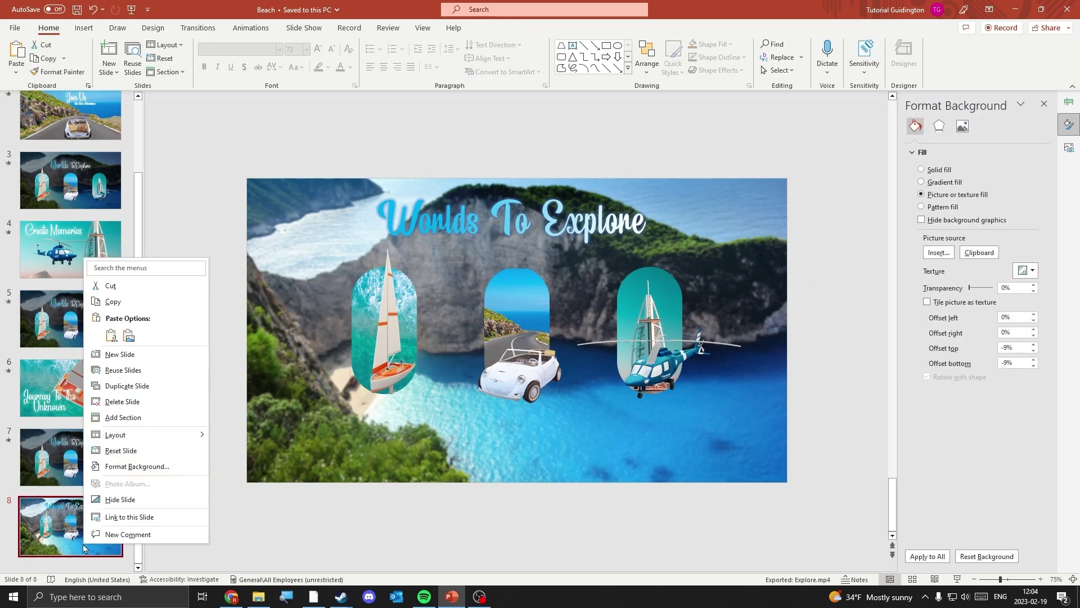
click(140, 390)
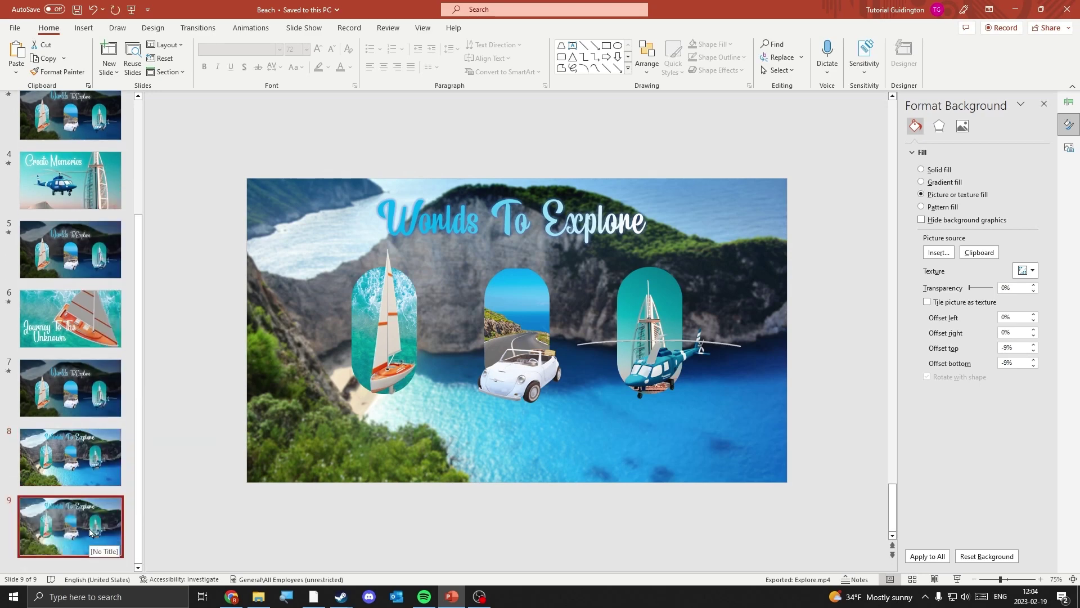
click(649, 302)
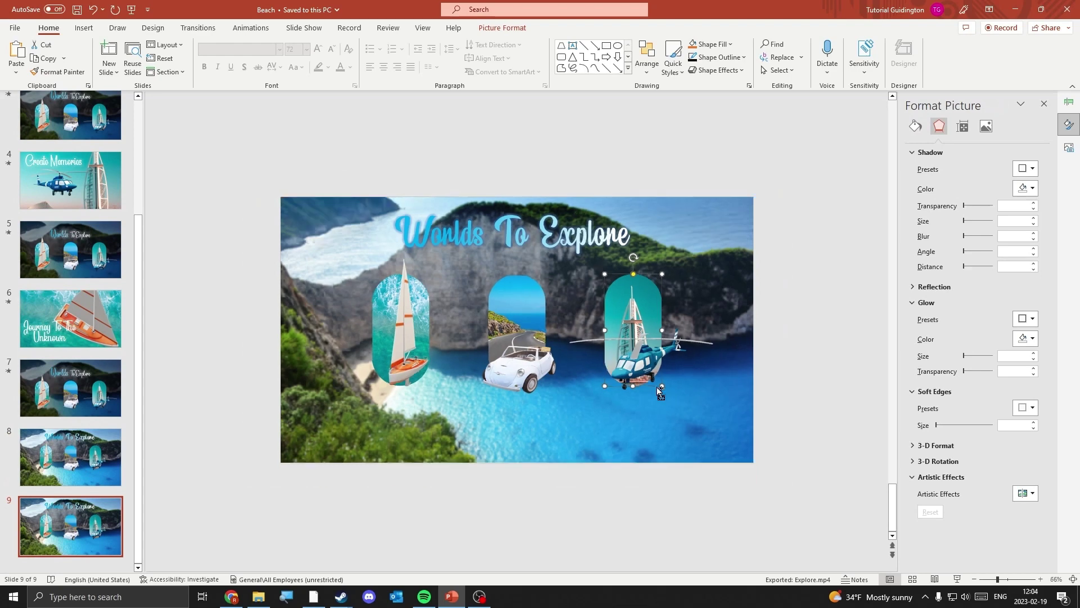
ctrl+scroll(657, 387, down, 2)
click(626, 369)
shift+click(618, 305)
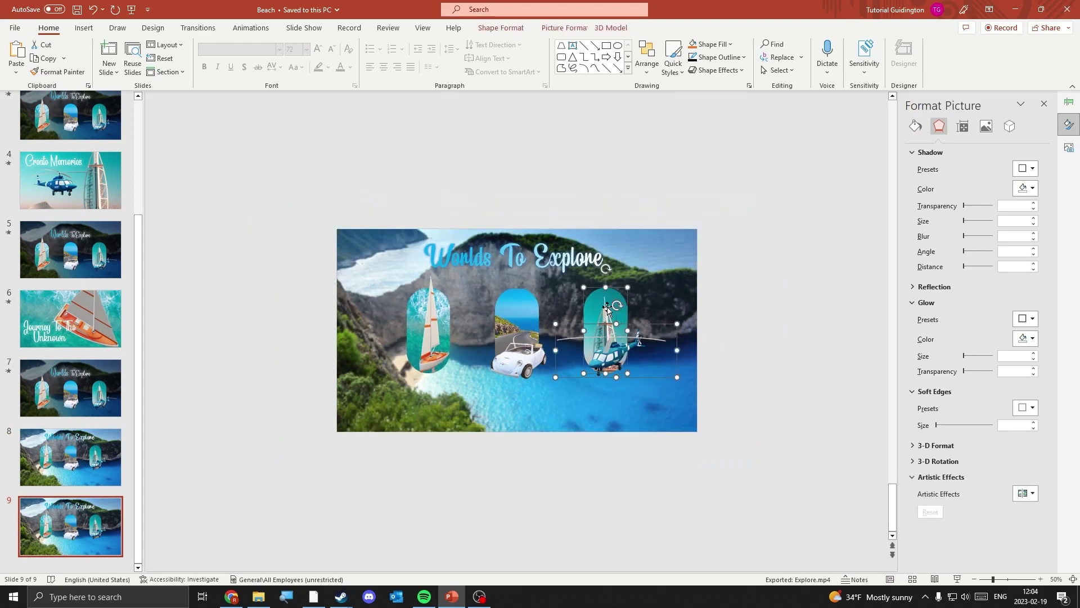
drag(611, 331, 773, 332)
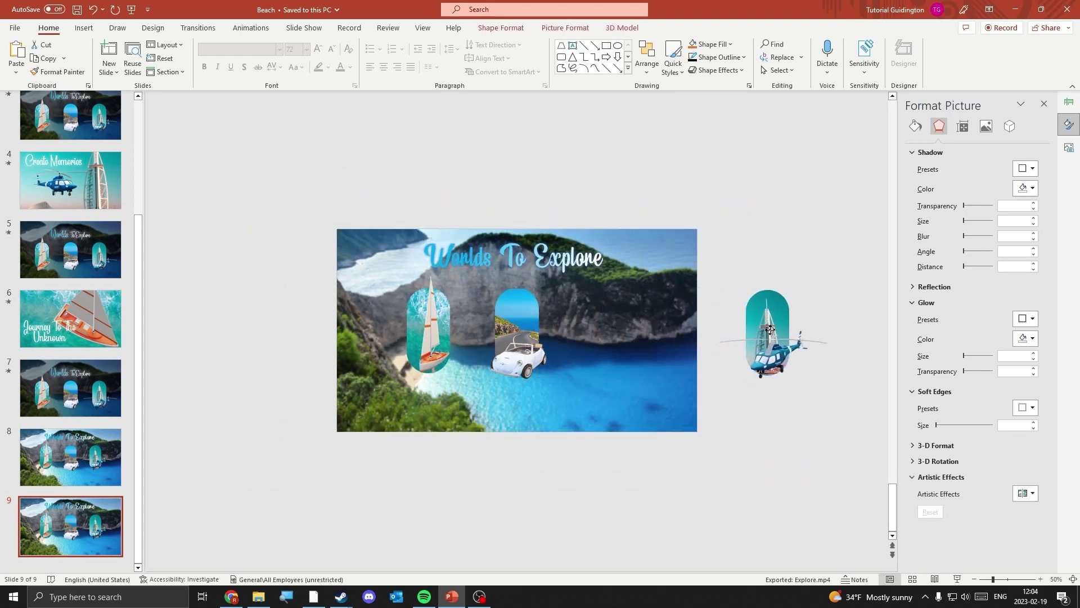
Move the sailboat arch off the left side and the title above the slide.
click(430, 313)
click(410, 323)
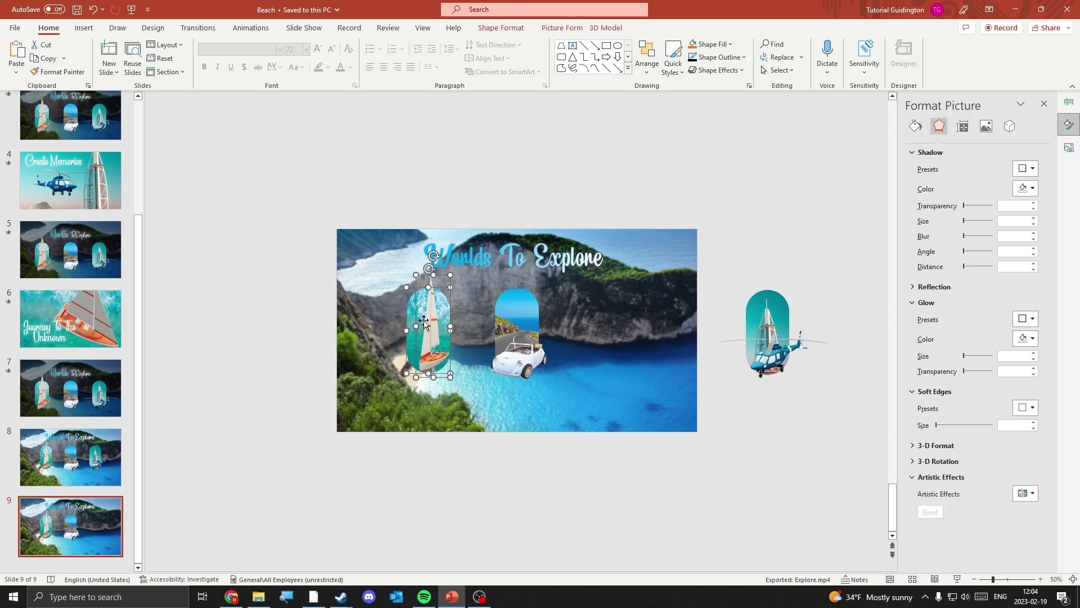
drag(428, 323, 274, 317)
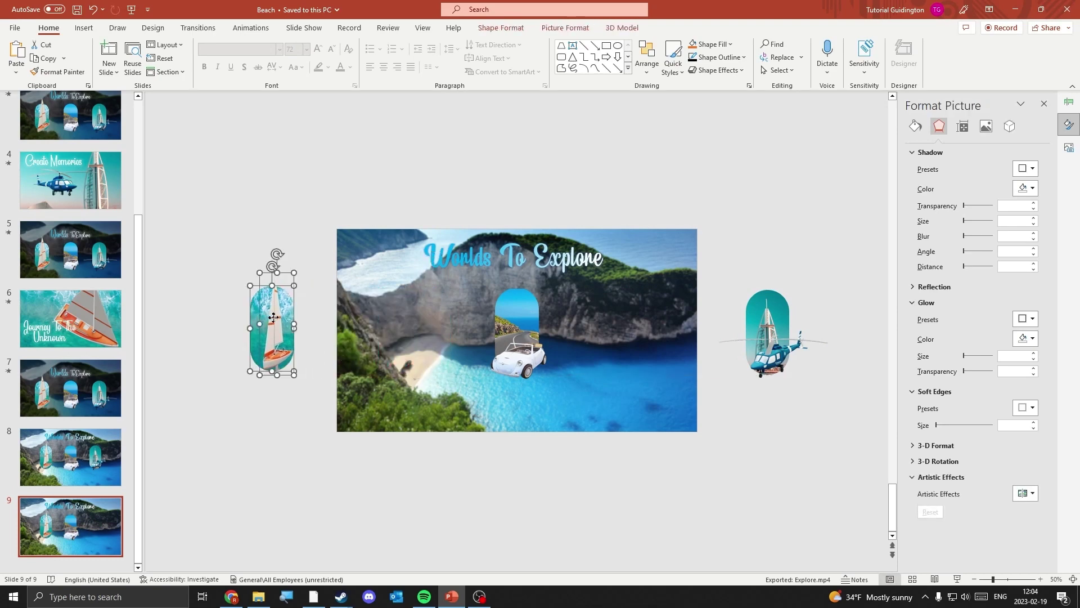
click(521, 260)
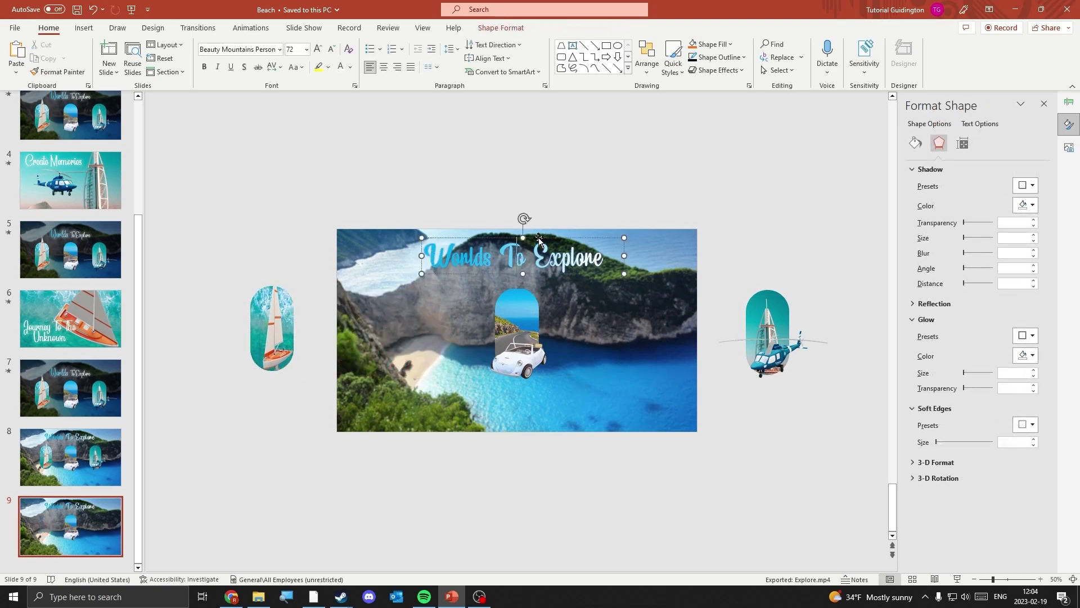
drag(538, 239, 539, 163)
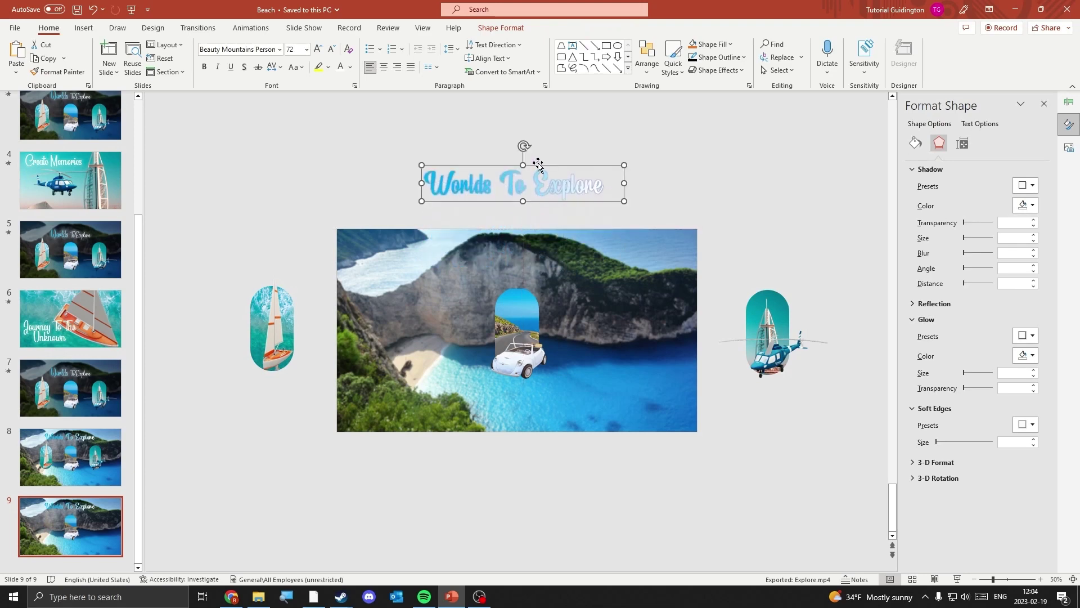
click(525, 333)
click(517, 304)
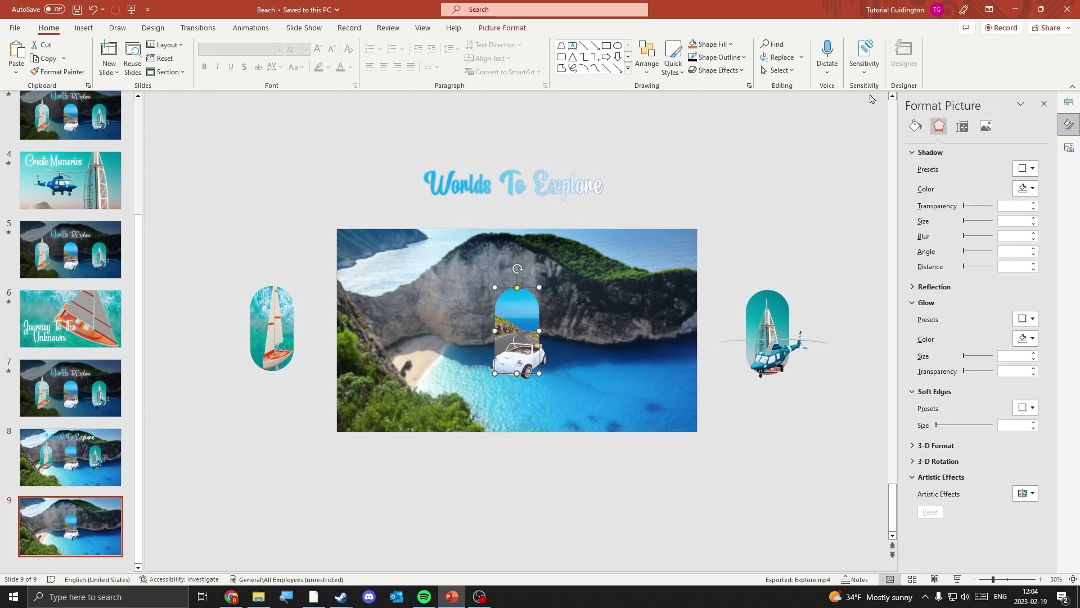
Uncrop the arched road photo to the full image and enlarge it to cover slide 9.
click(502, 28)
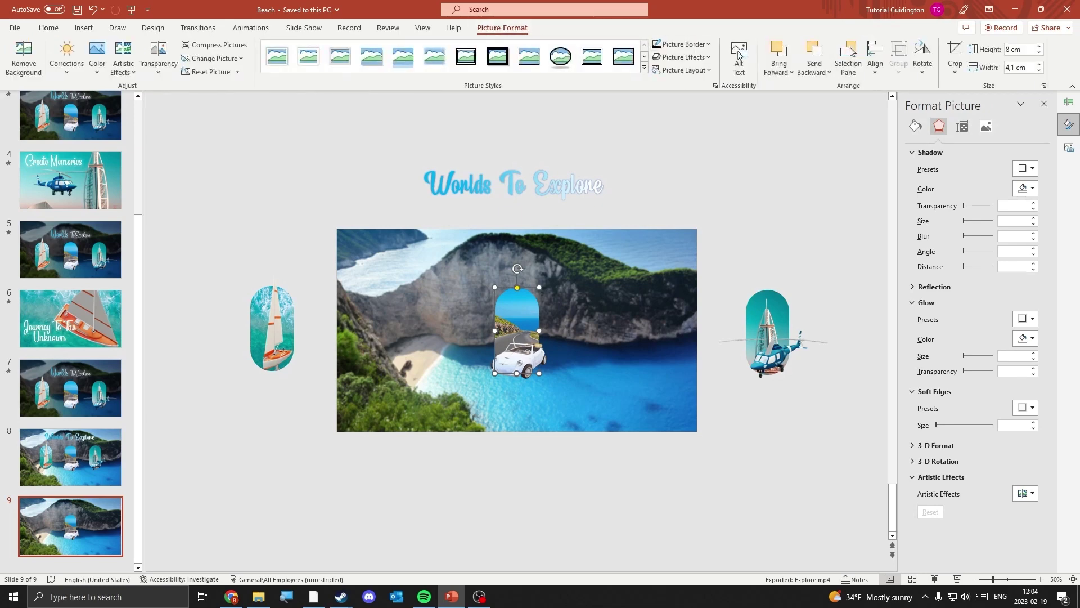
click(956, 56)
drag(538, 291, 645, 257)
click(956, 72)
click(804, 141)
drag(370, 256, 596, 332)
key(Escape)
scroll(562, 349, up, 3)
click(537, 406)
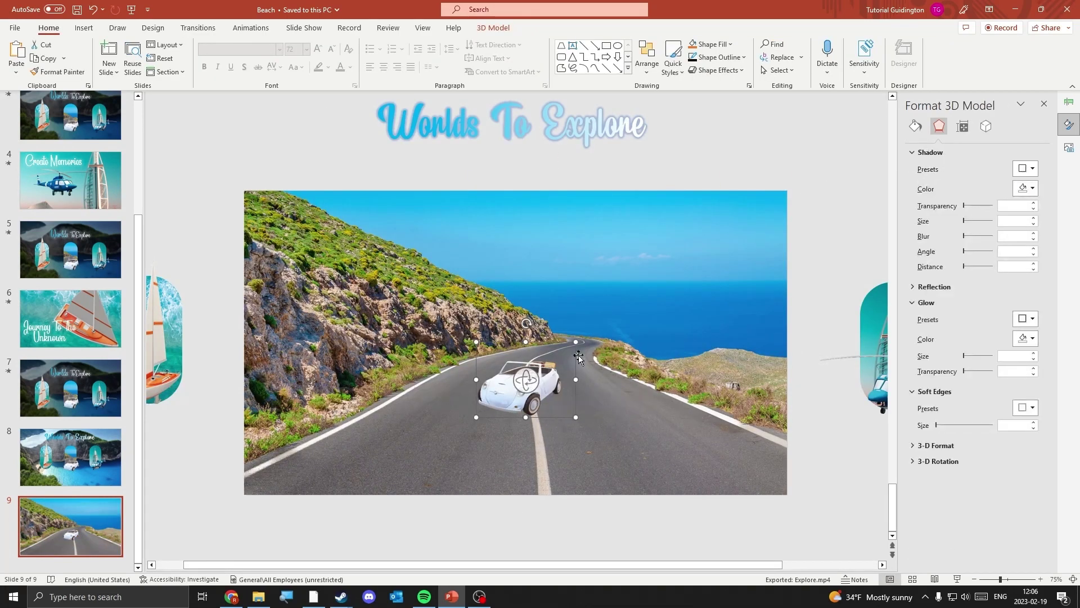
Enlarge the 3D car and rotate it mid-road to show its rear, luggage and JOYRIDE plate.
drag(576, 341, 736, 217)
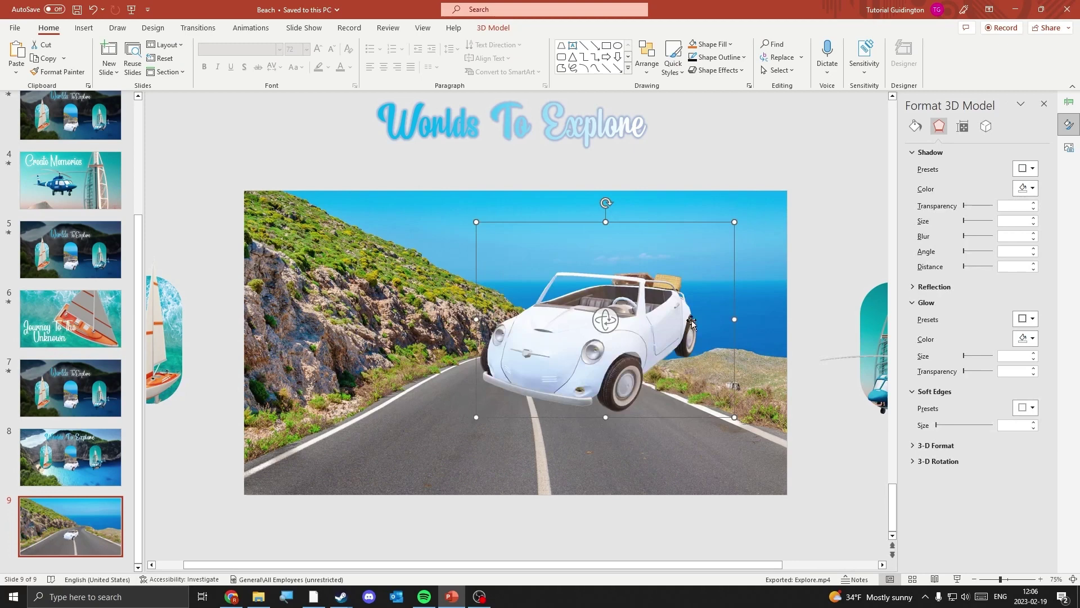
drag(584, 366, 535, 406)
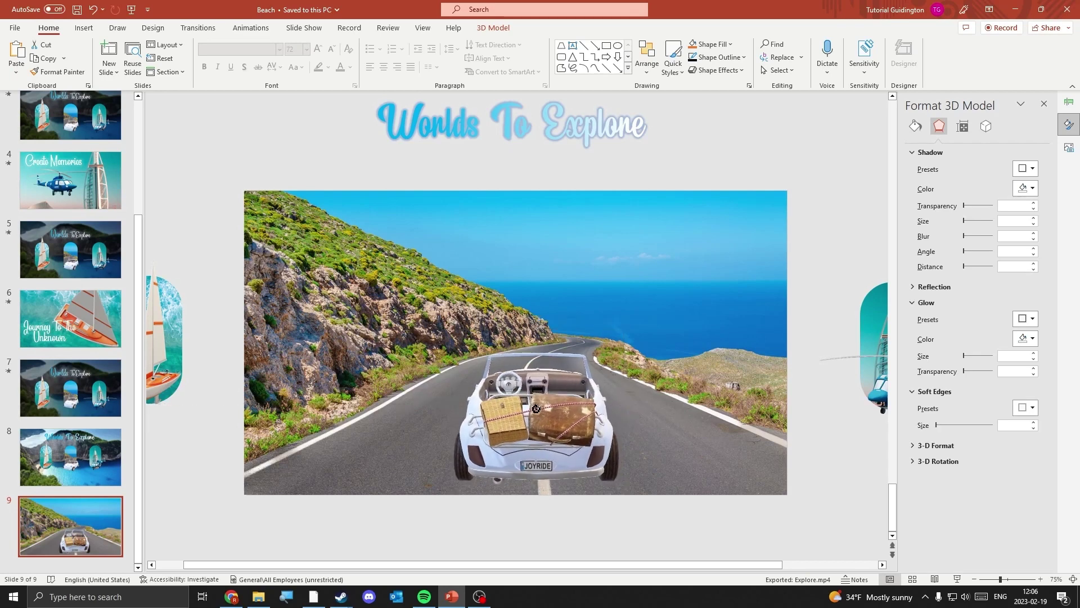
drag(575, 438, 576, 433)
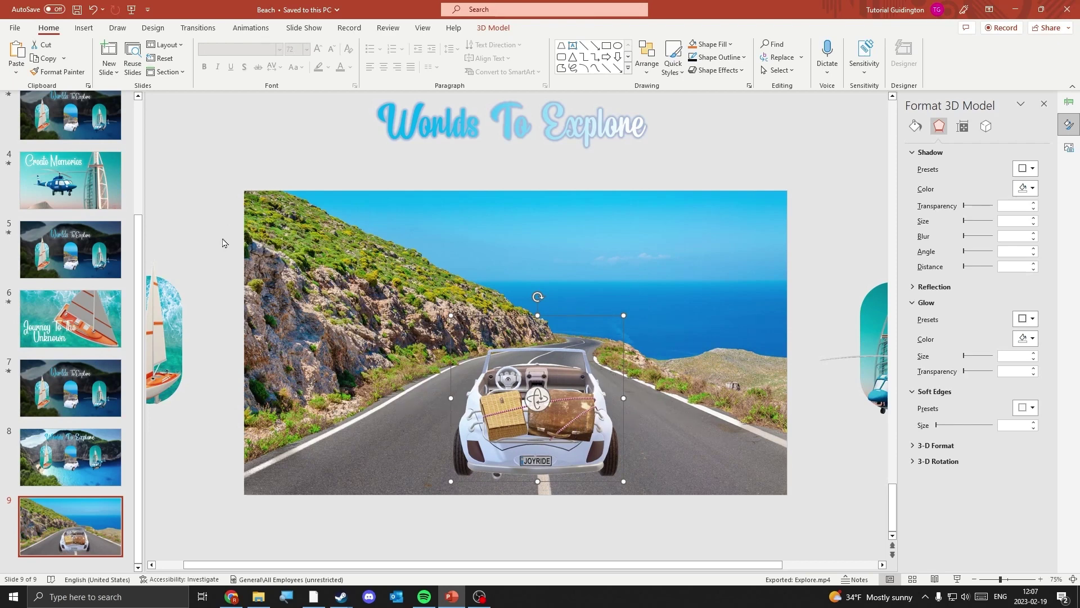
Draw a trapezoid shape over the 3D car on the road slide.
click(247, 255)
click(83, 28)
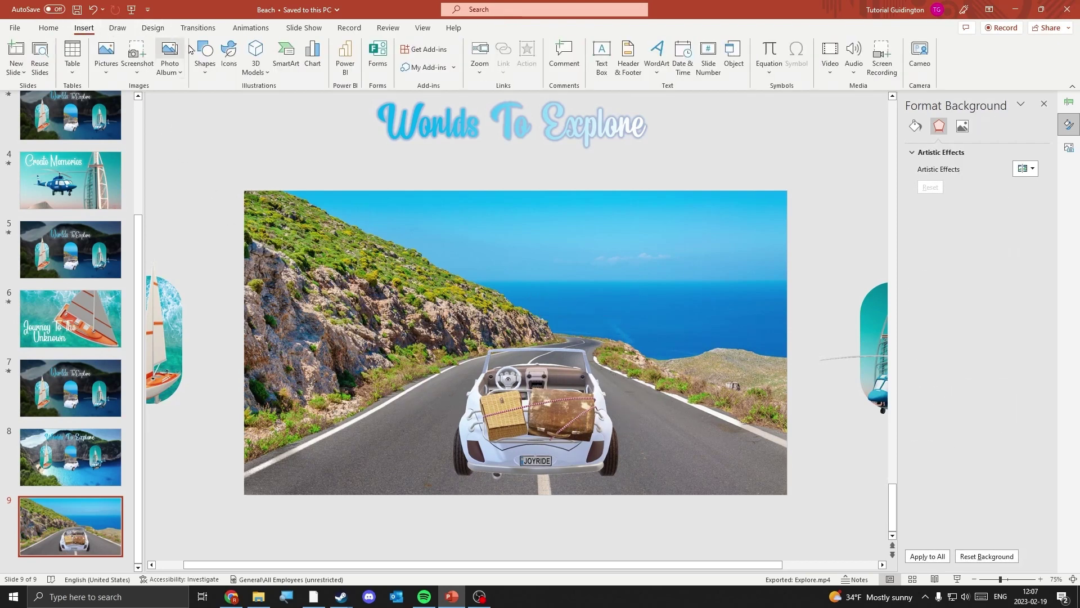
click(205, 53)
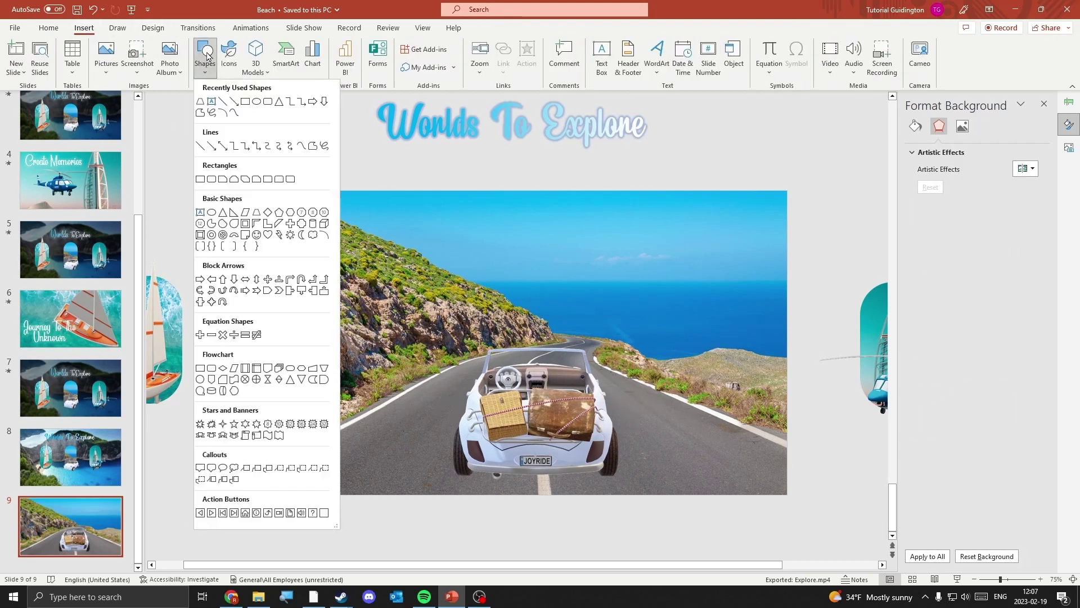
click(256, 212)
mouse_move(463, 460)
mouse_down()
mouse_move(603, 402)
mouse_move(608, 360)
mouse_up()
Reposition and resize the trapezoid so it spans the car.
scroll(569, 400, up, 3)
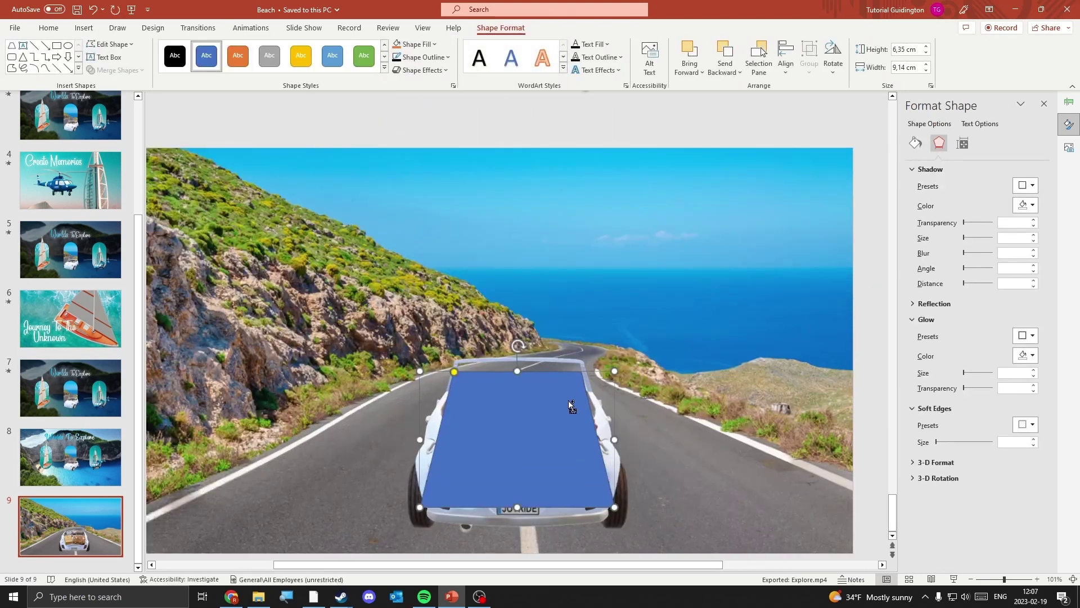
drag(520, 450, 519, 473)
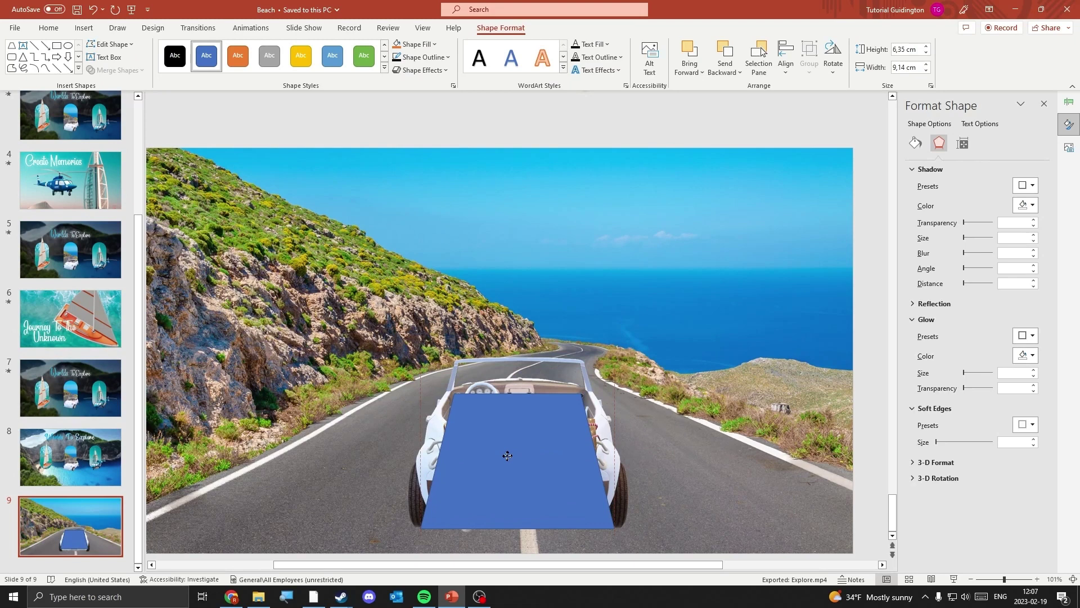
drag(517, 394, 518, 368)
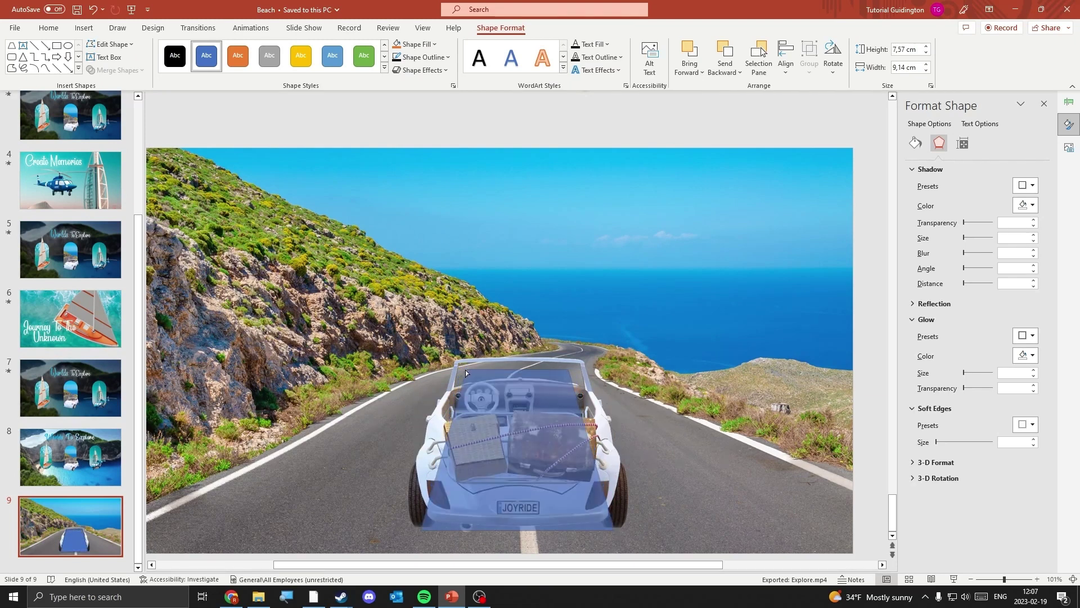
drag(471, 369, 473, 370)
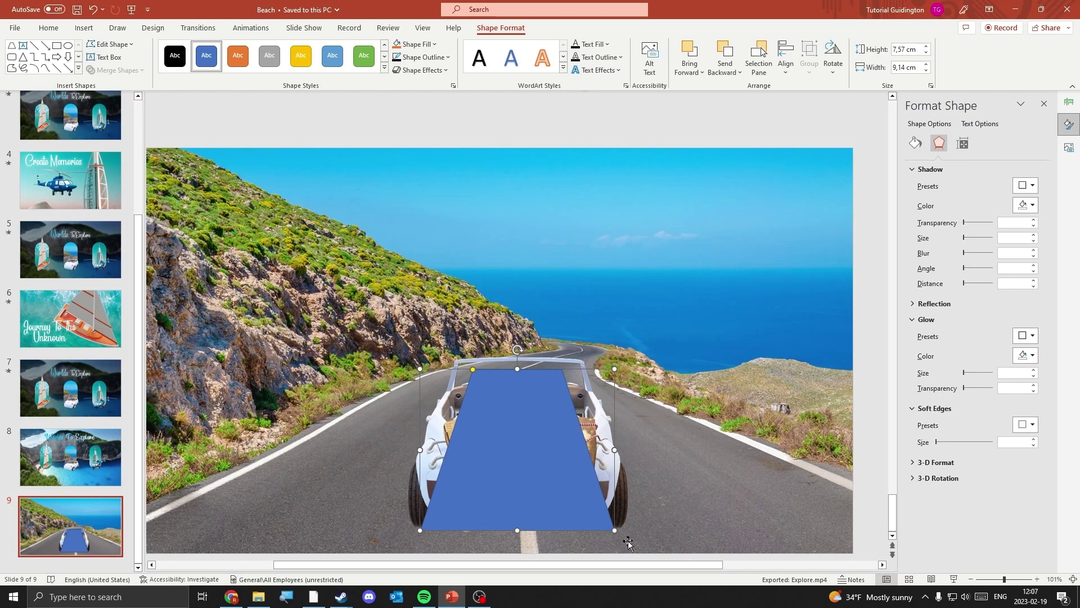
drag(612, 530, 625, 544)
drag(560, 480, 551, 476)
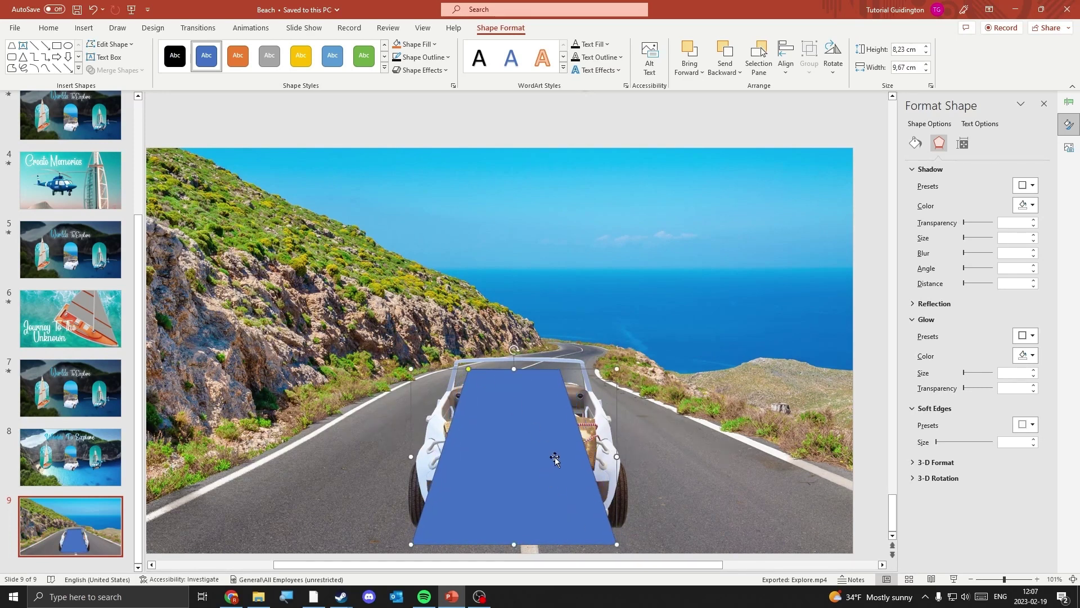
Make the trapezoid solid black, send it backward and bring the car to the front.
click(175, 55)
right_click(509, 441)
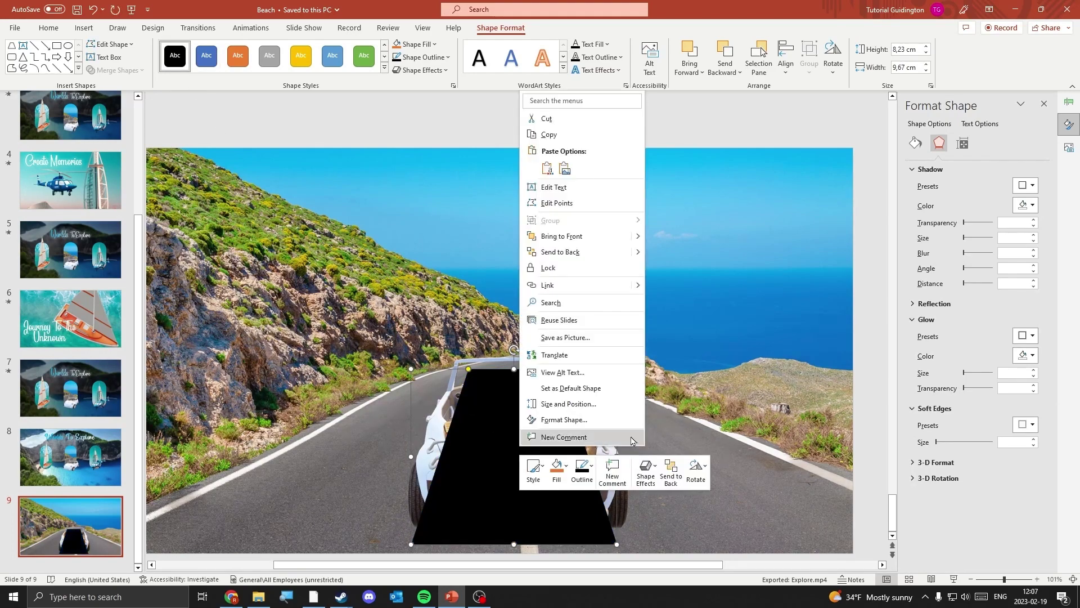
mouse_move(631, 252)
click(693, 265)
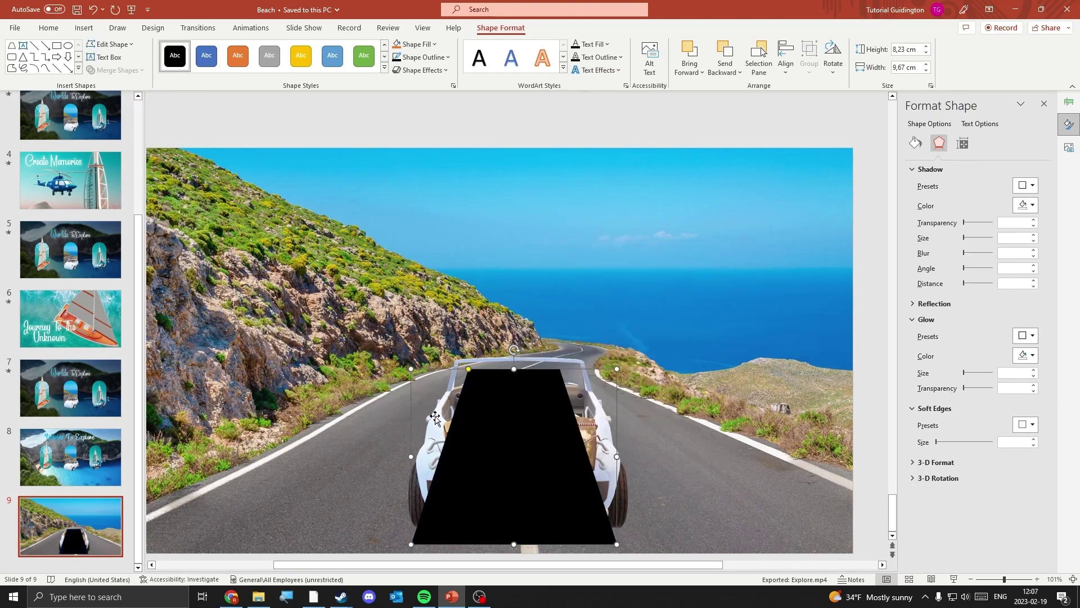
click(520, 425)
right_click(585, 383)
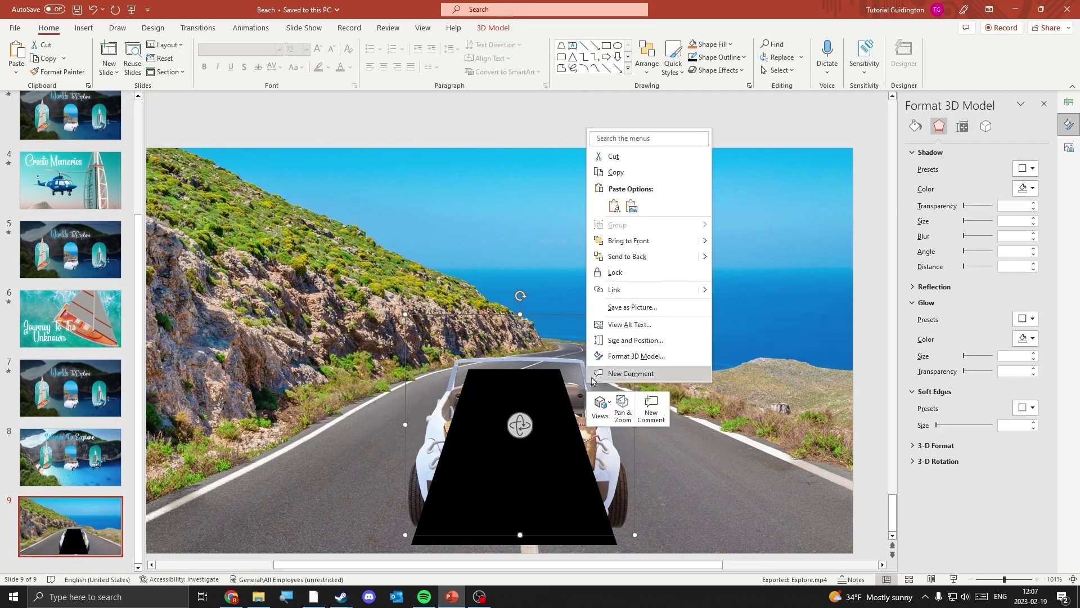
click(663, 240)
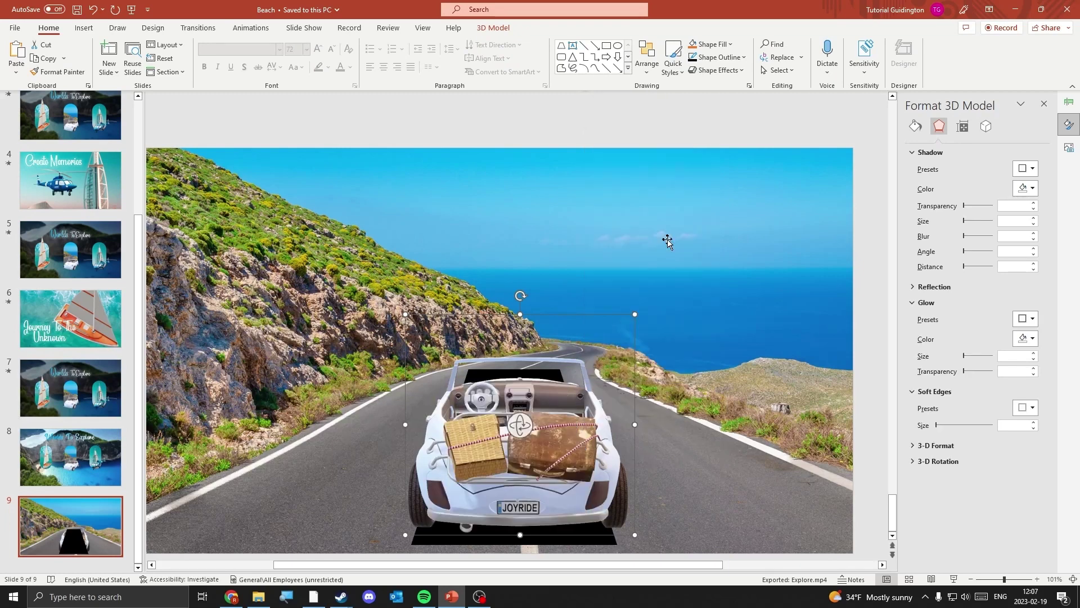
Give the black trapezoid 20 pt soft edges and lower its top edge slightly.
click(614, 543)
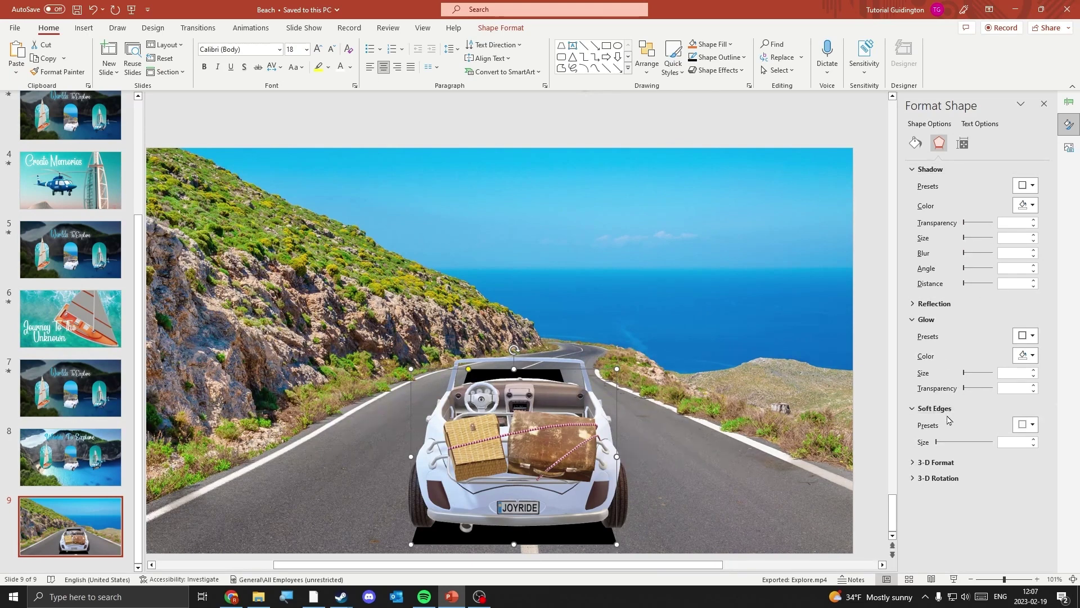
drag(938, 446, 950, 447)
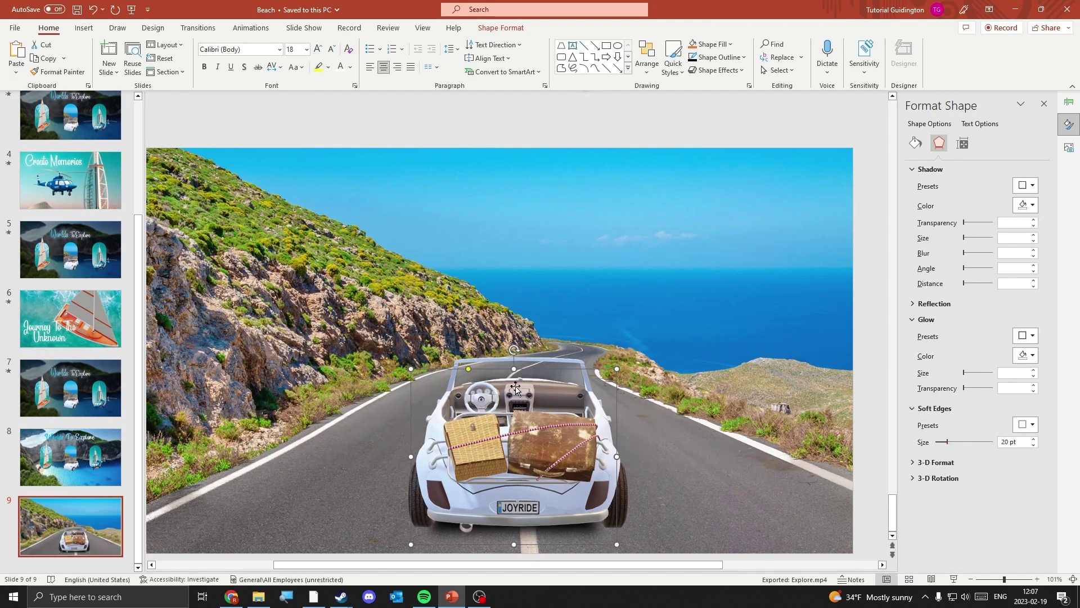
drag(513, 370, 514, 378)
Nudge the 3D car slightly right and down.
click(720, 460)
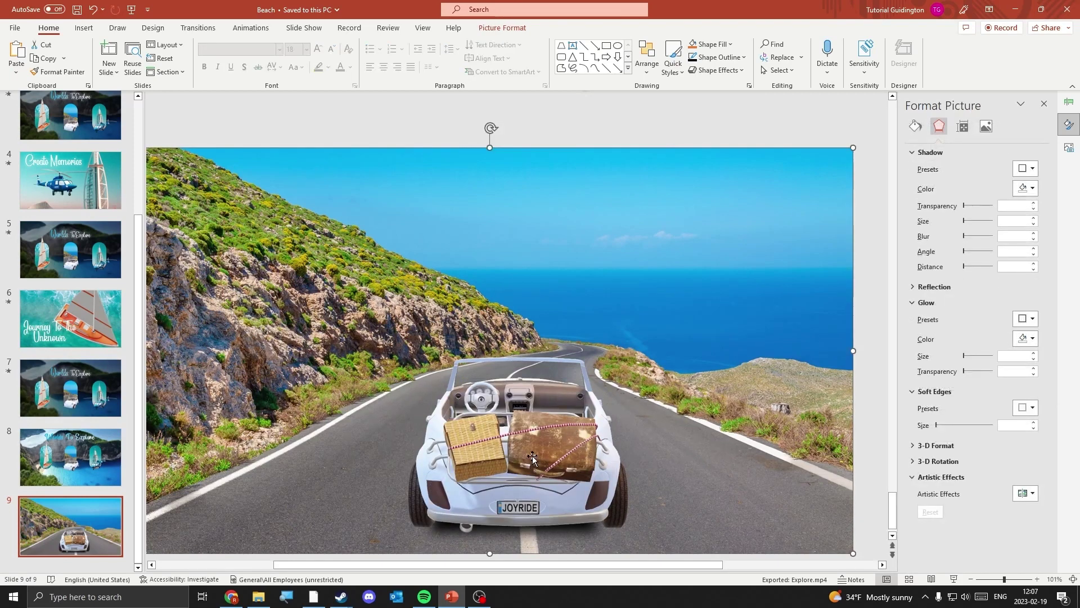
click(544, 472)
drag(545, 472, 545, 473)
click(701, 329)
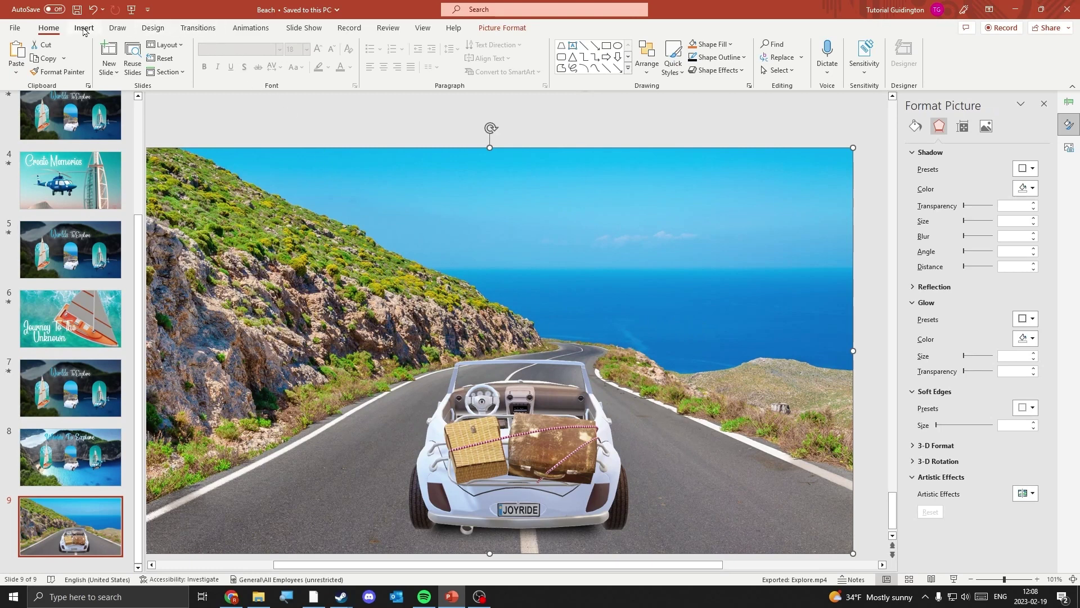
Select the 'Worlds To Explore' script title on slide 8.
click(90, 436)
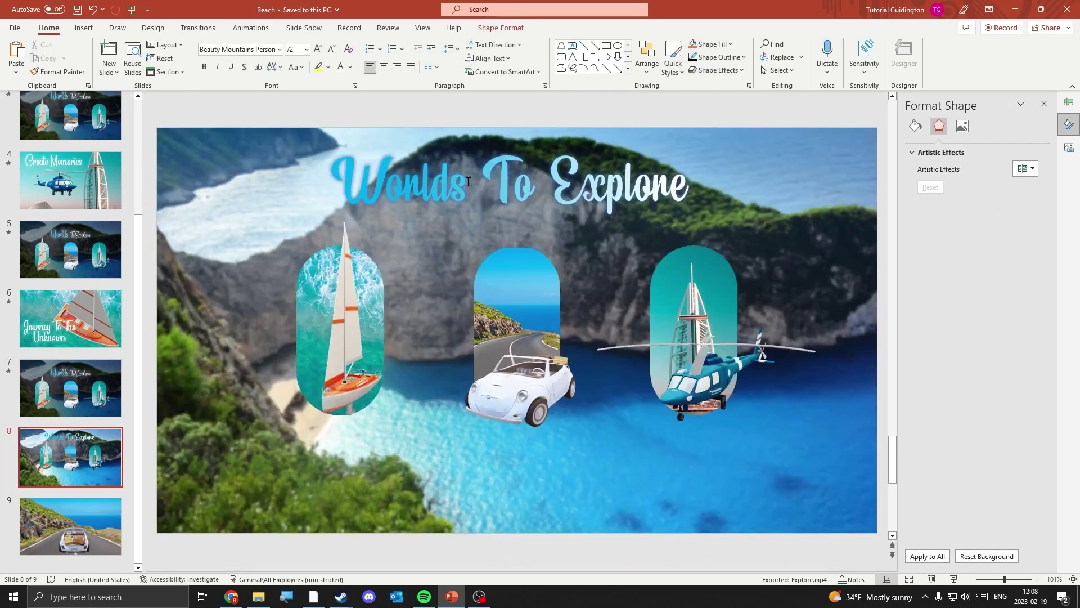
click(469, 181)
scroll(572, 256, down, 3)
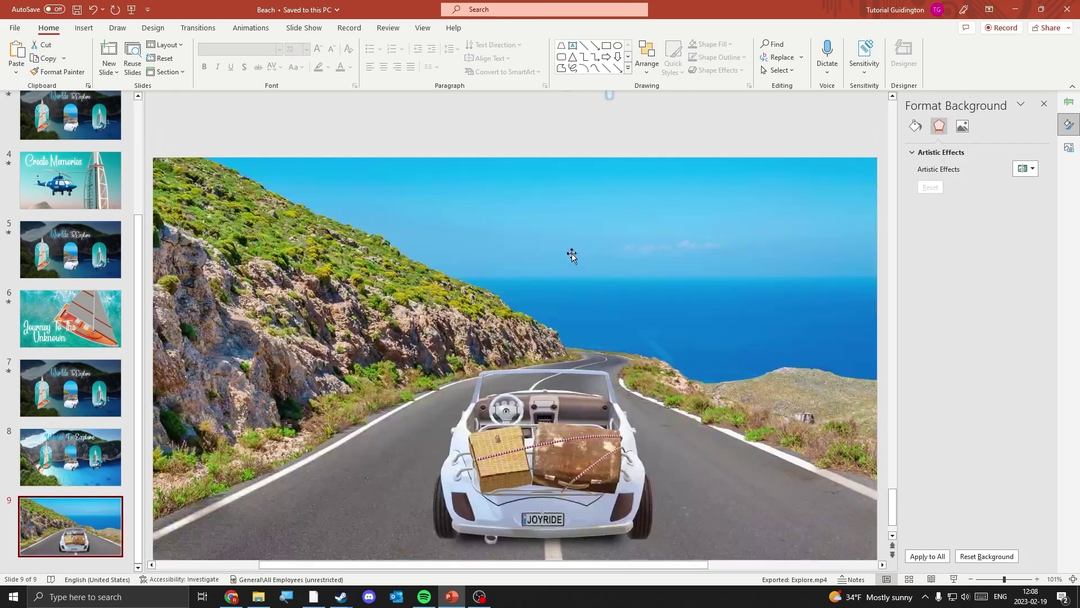
Paste the title onto slide 9's sky and change its text to 'Join Us'.
click(572, 256)
key(ctrl+v)
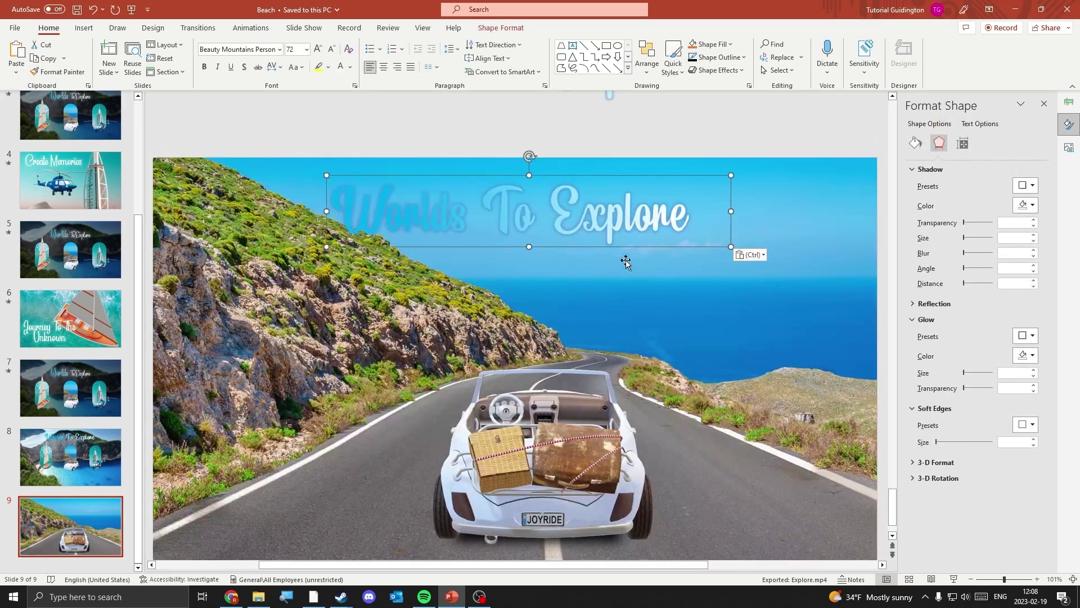
drag(581, 246, 705, 260)
triple_click(623, 234)
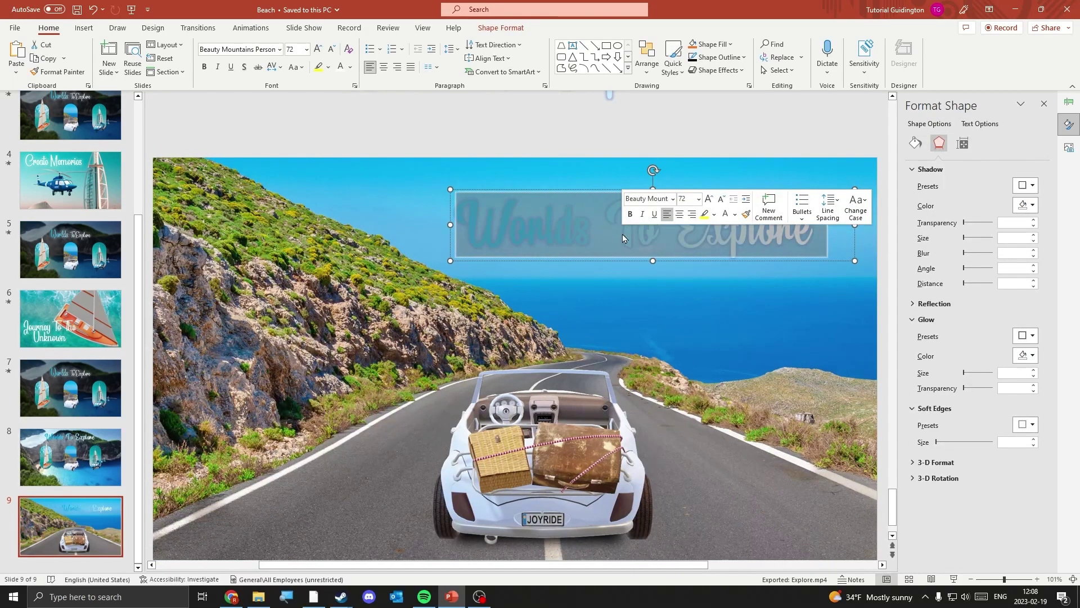
text(Join Us)
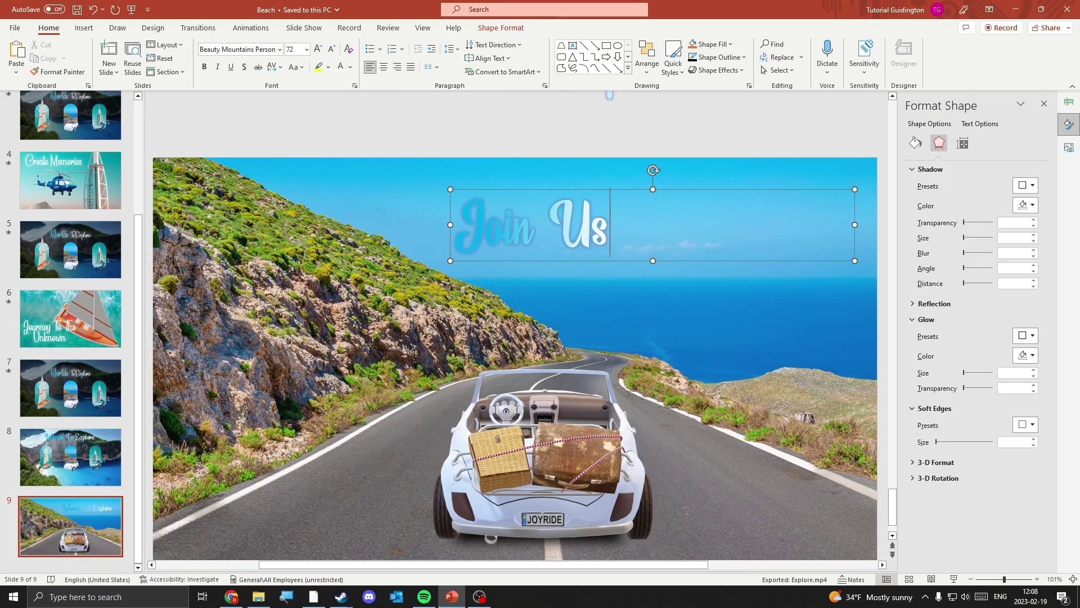
Make the 'Join Us' text white.
click(529, 190)
click(351, 68)
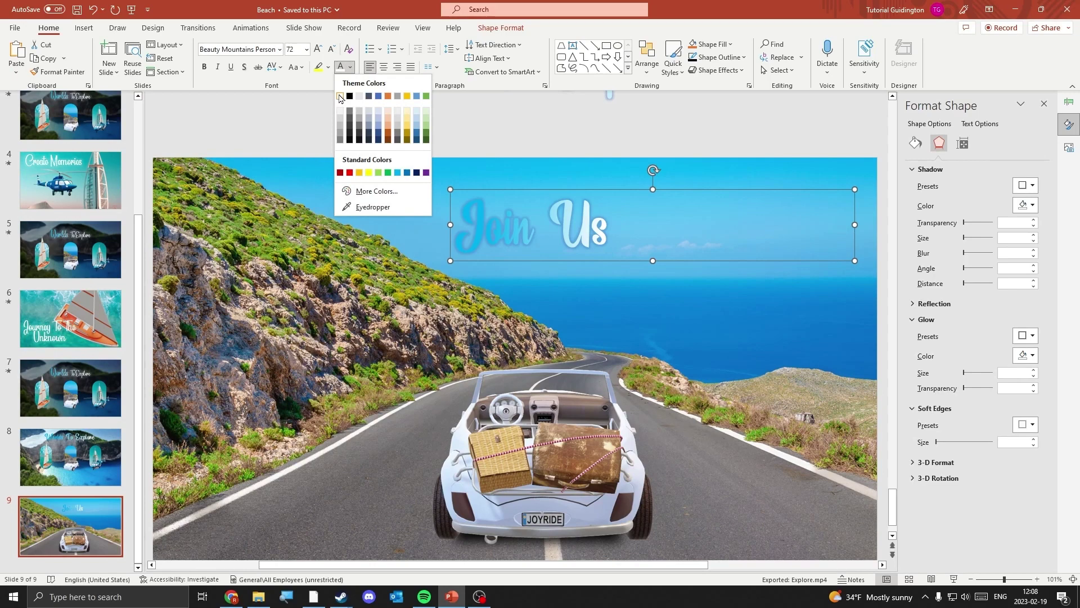
click(340, 97)
click(659, 296)
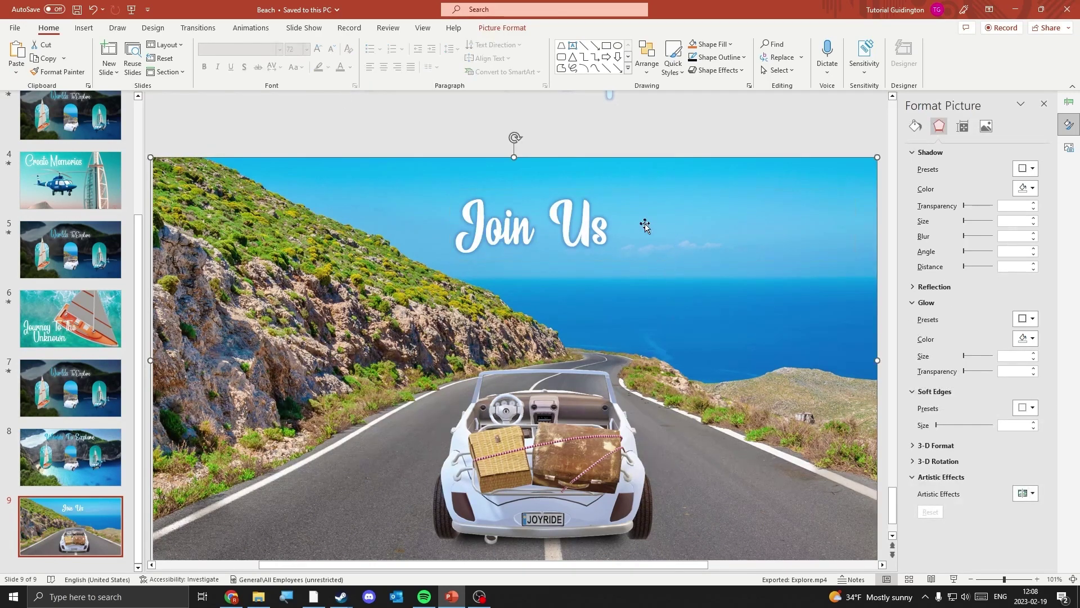
Duplicate the 'Join Us' box and retype the copy as 'On Our Adventure'.
click(591, 225)
click(618, 193)
key(ctrl+c)
key(ctrl+v)
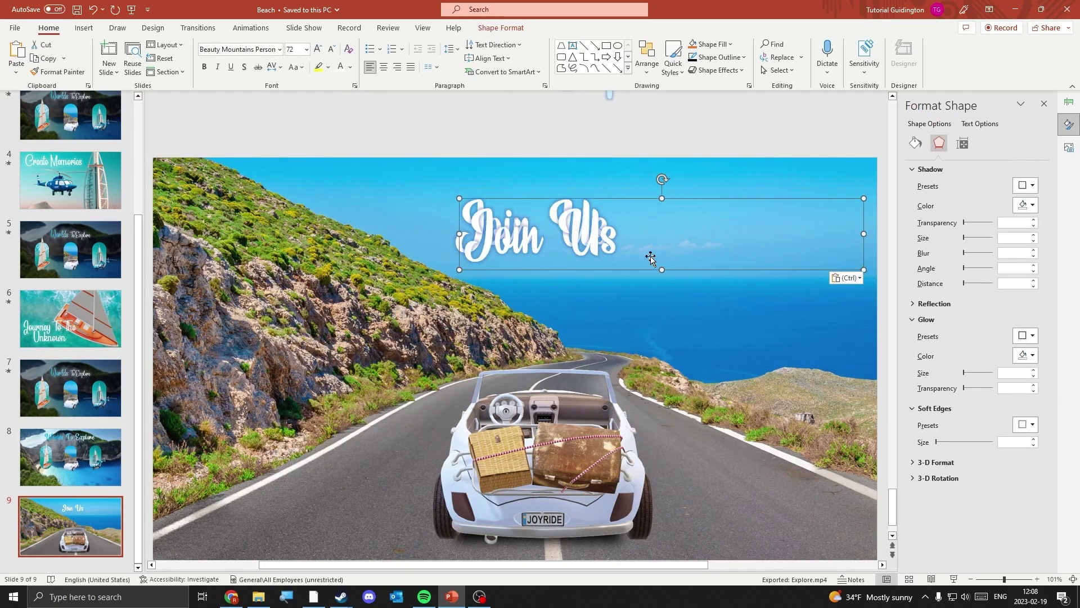
click(602, 262)
drag(603, 262, 658, 302)
double_click(588, 265)
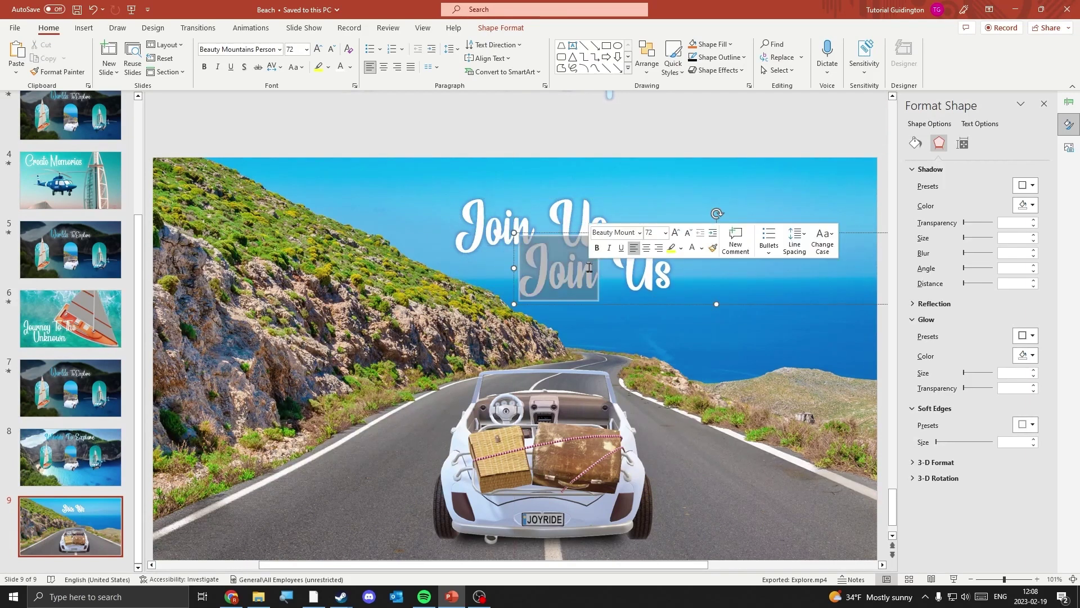
shift+click(643, 297)
text(On Our Adventure)
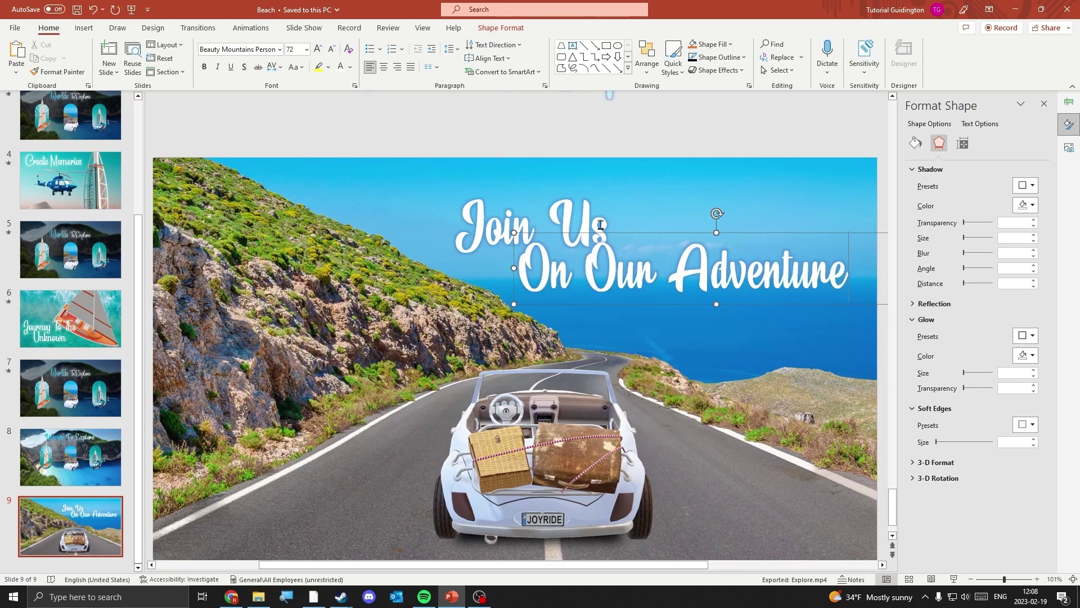
Set 'On Our Adventure' to Countryside font at size 36 and place it below 'Join Us'.
click(632, 235)
click(250, 50)
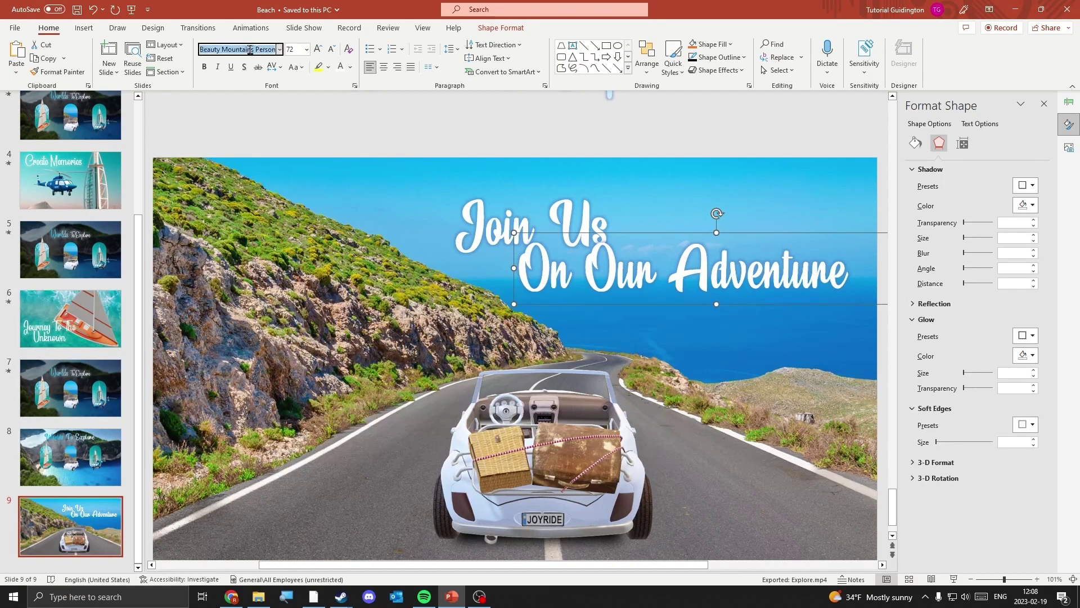
text(C)
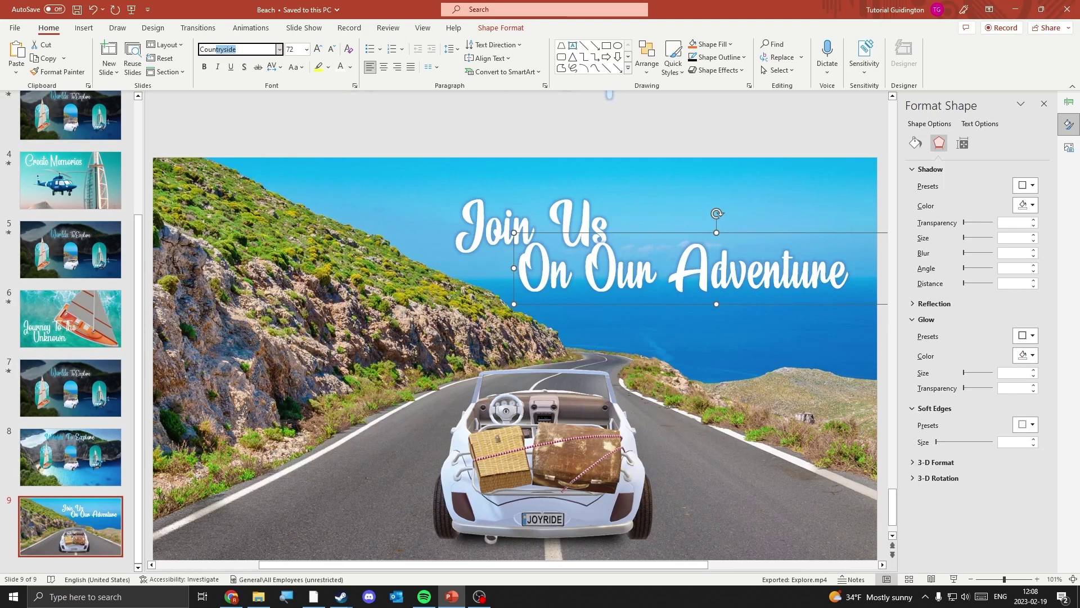
text(oun)
key(Return)
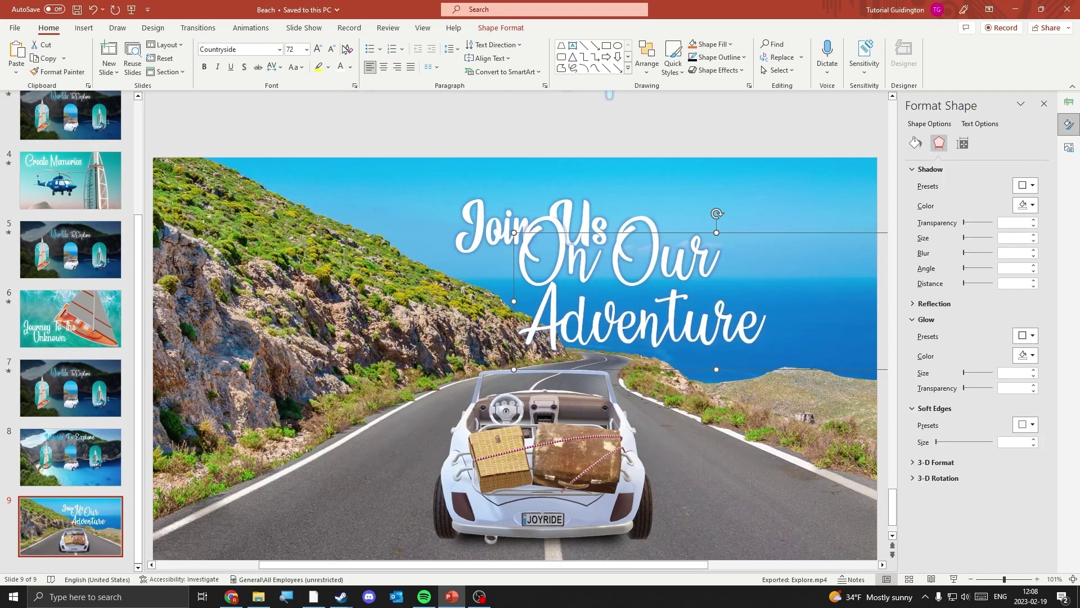
click(331, 48)
click(332, 49)
click(331, 49)
click(331, 49)
click(331, 49)
click(332, 49)
click(331, 49)
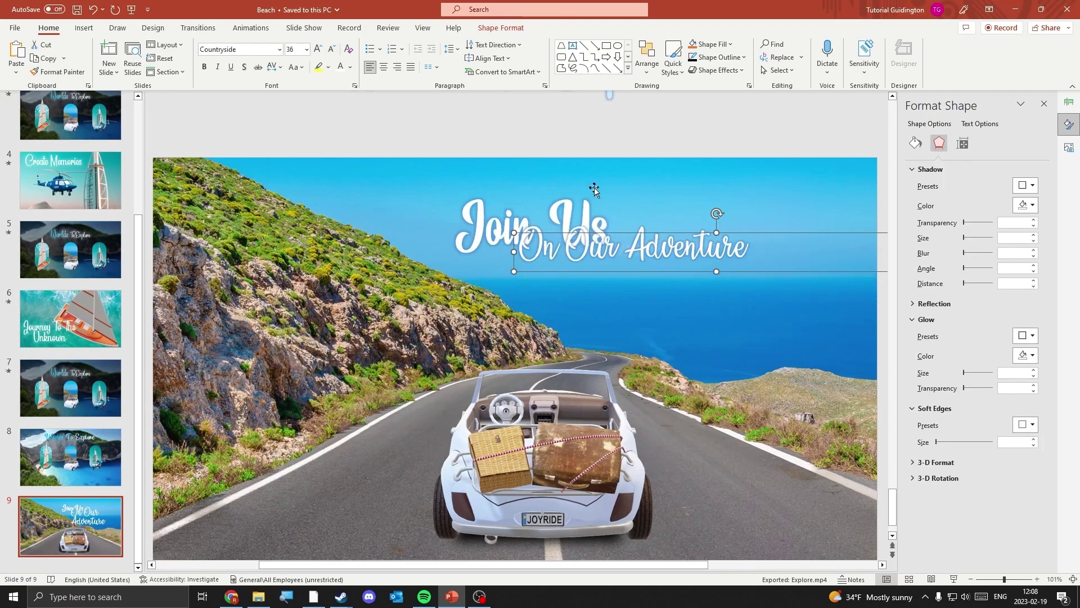
drag(619, 235, 640, 255)
click(506, 138)
Apply the Spin animation to the 3D car and open the 3D Model 4 spin's effect options.
click(557, 436)
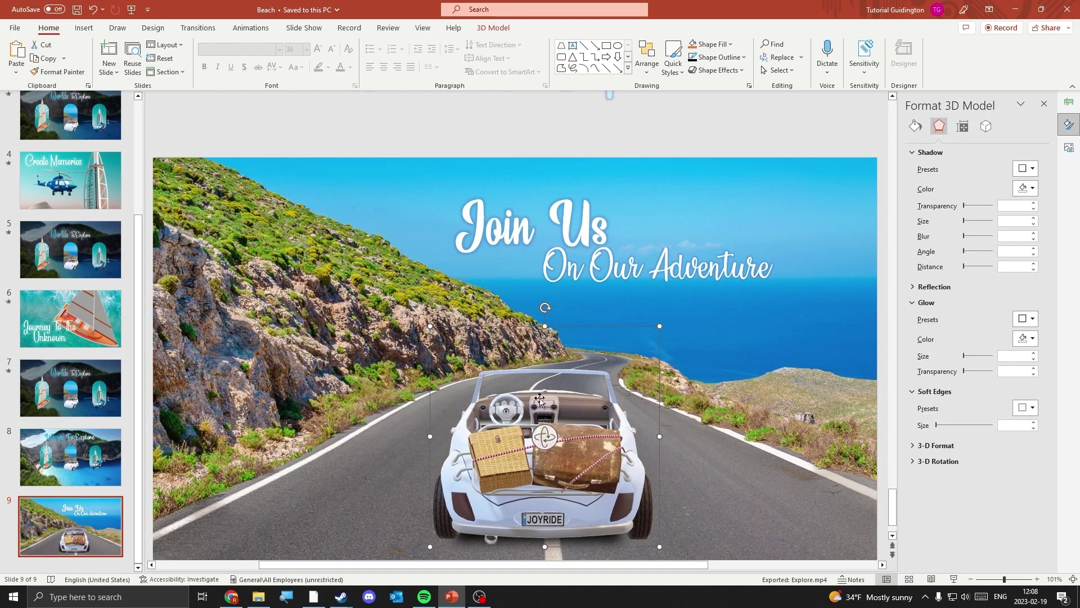
click(260, 36)
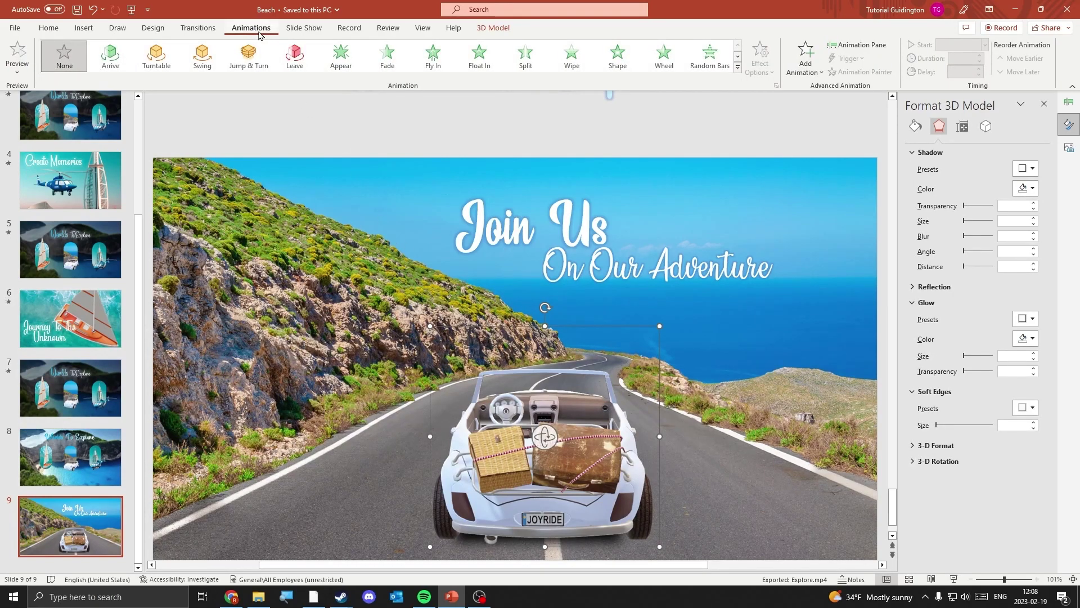
click(737, 67)
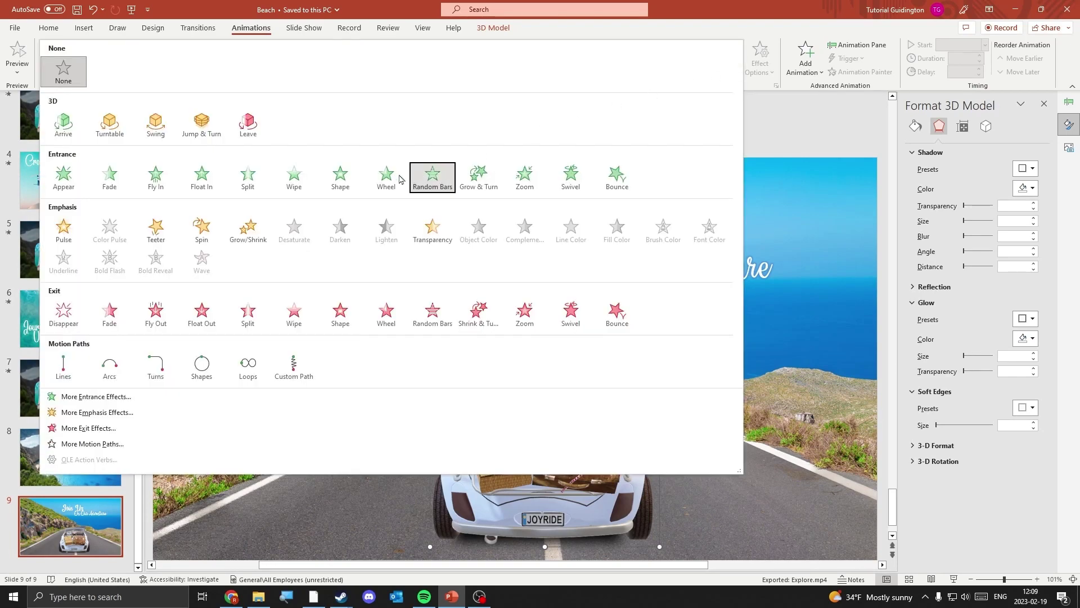
click(202, 230)
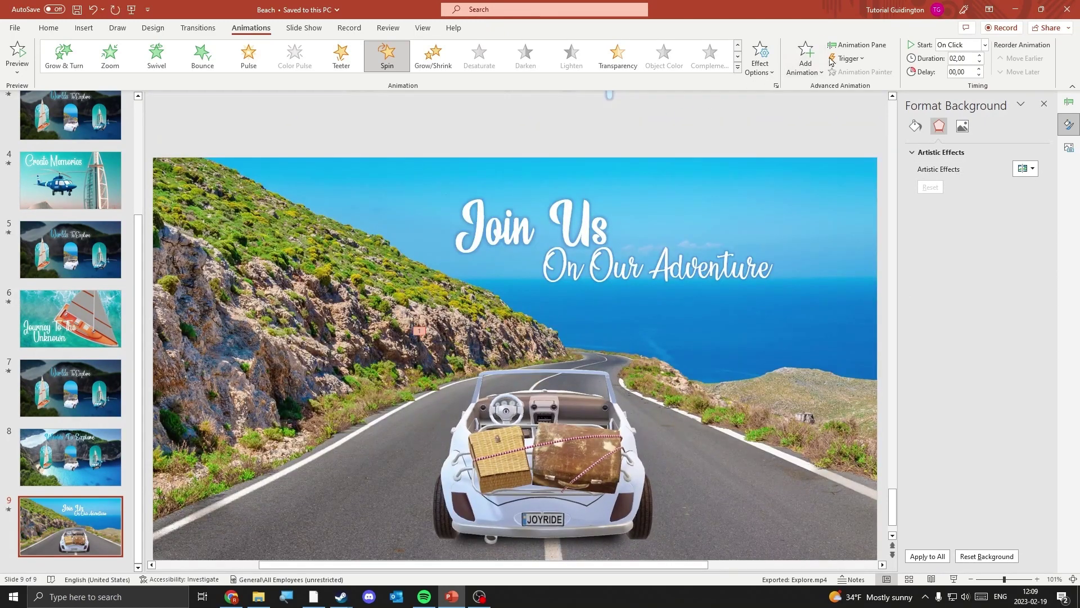
click(857, 45)
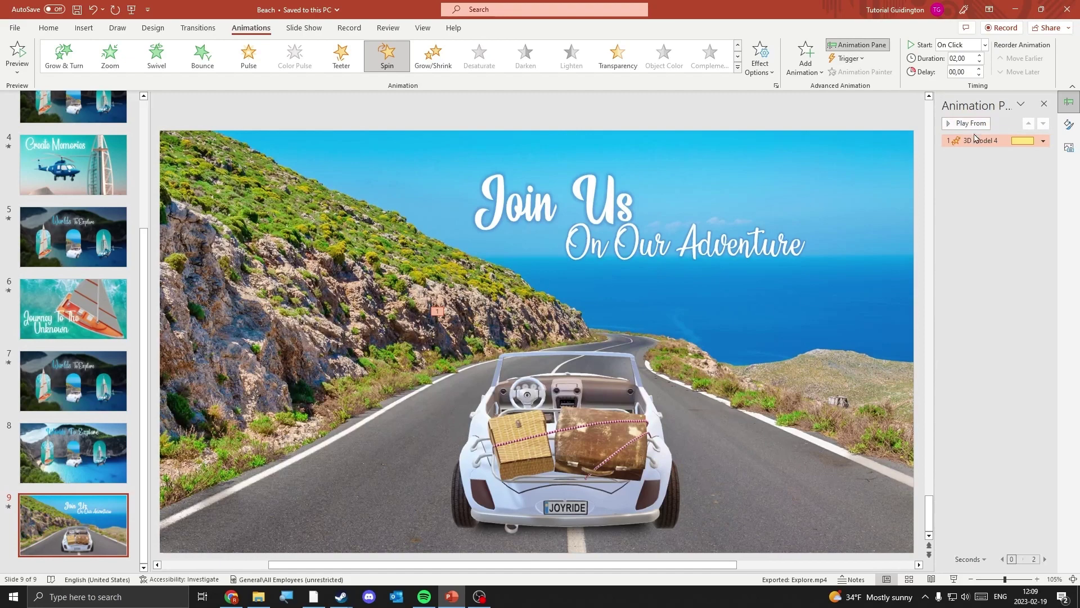
double_click(958, 143)
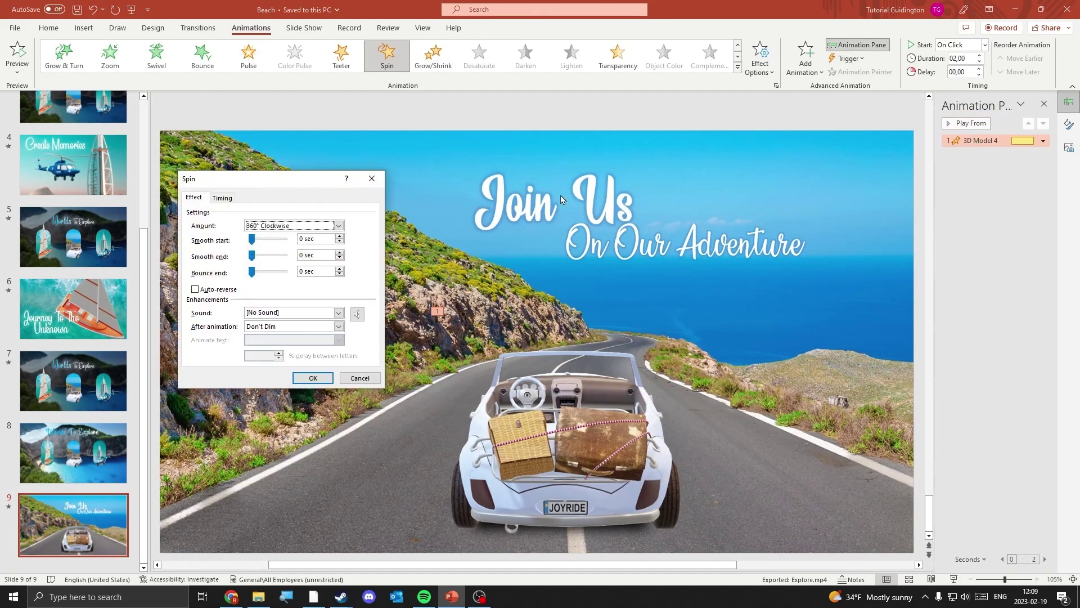
Set the spin amount to a custom 1° clockwise with auto-reverse on.
click(338, 226)
click(319, 289)
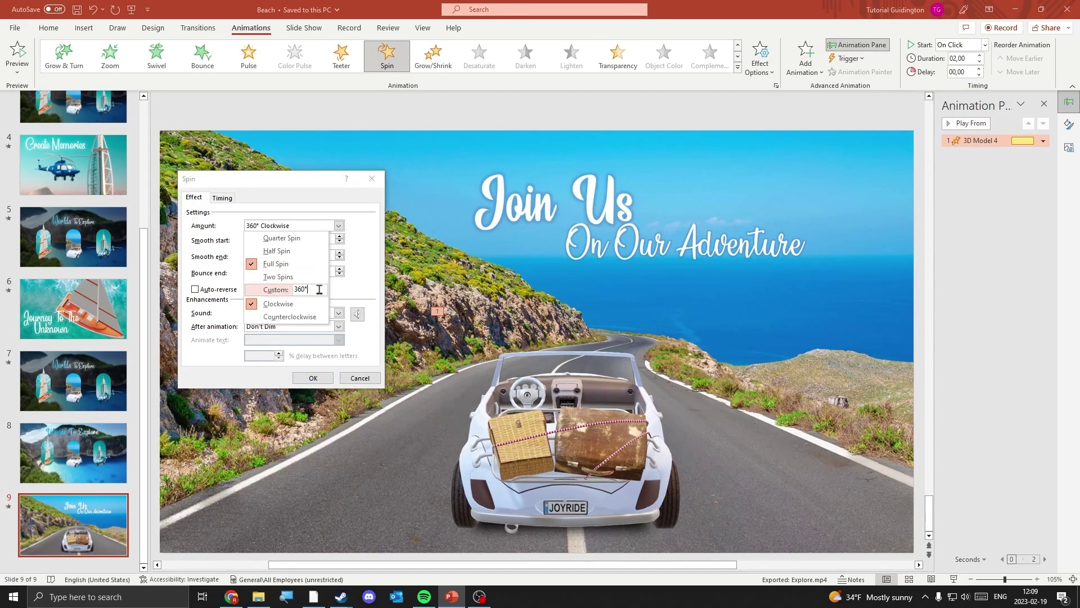
key(BackSpace)
key(BackSpace)
key(BackSpace)
key(BackSpace)
text(1)
key(Return)
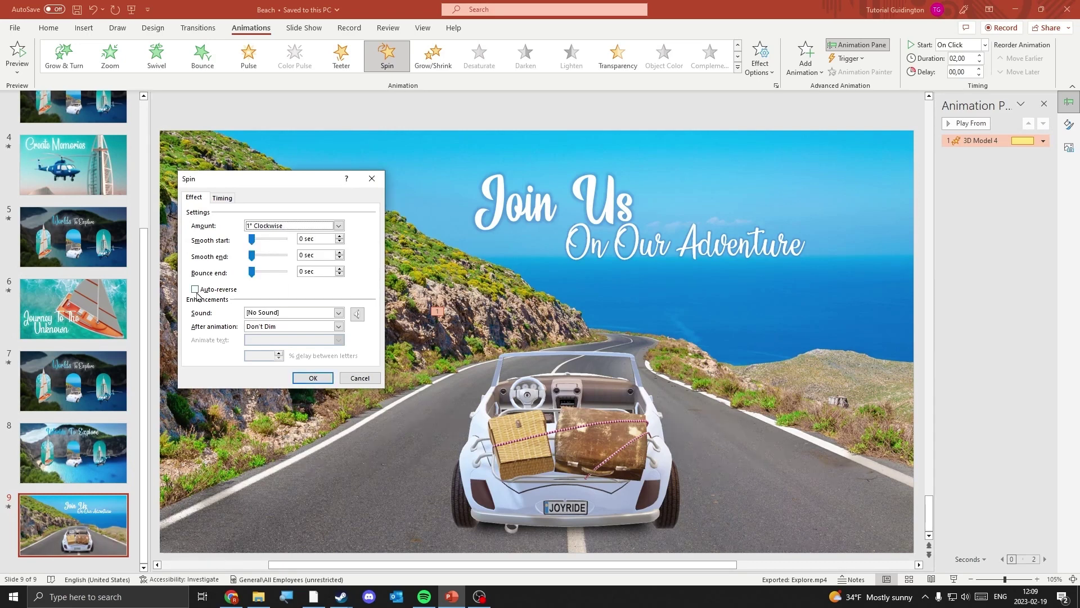
click(195, 290)
Time the spin at 0.5 seconds, repeating until end of slide, starting after previous.
click(222, 198)
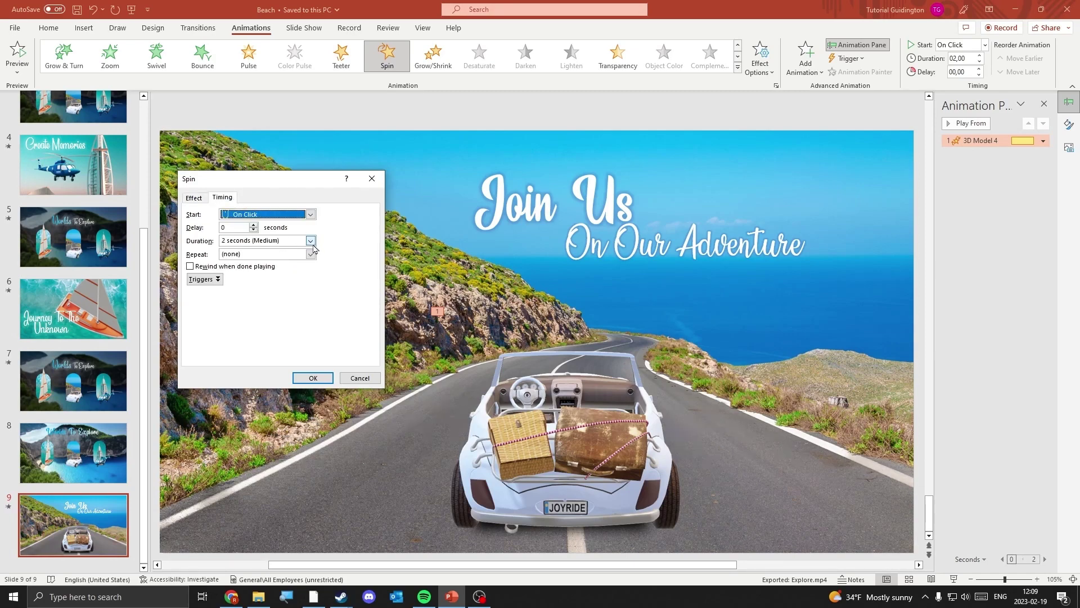
click(311, 242)
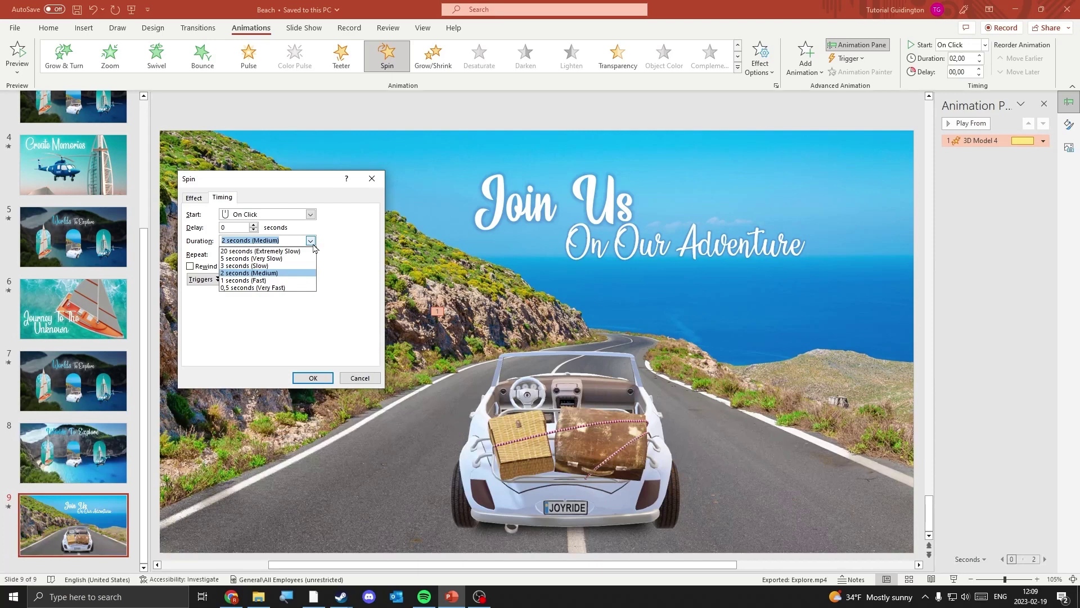
click(274, 288)
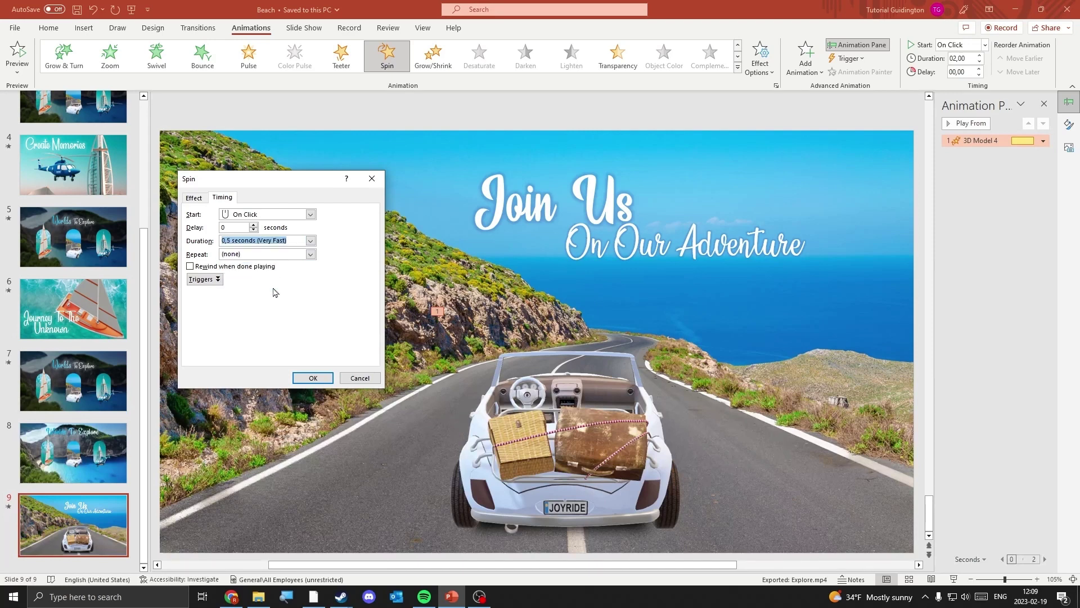
click(311, 255)
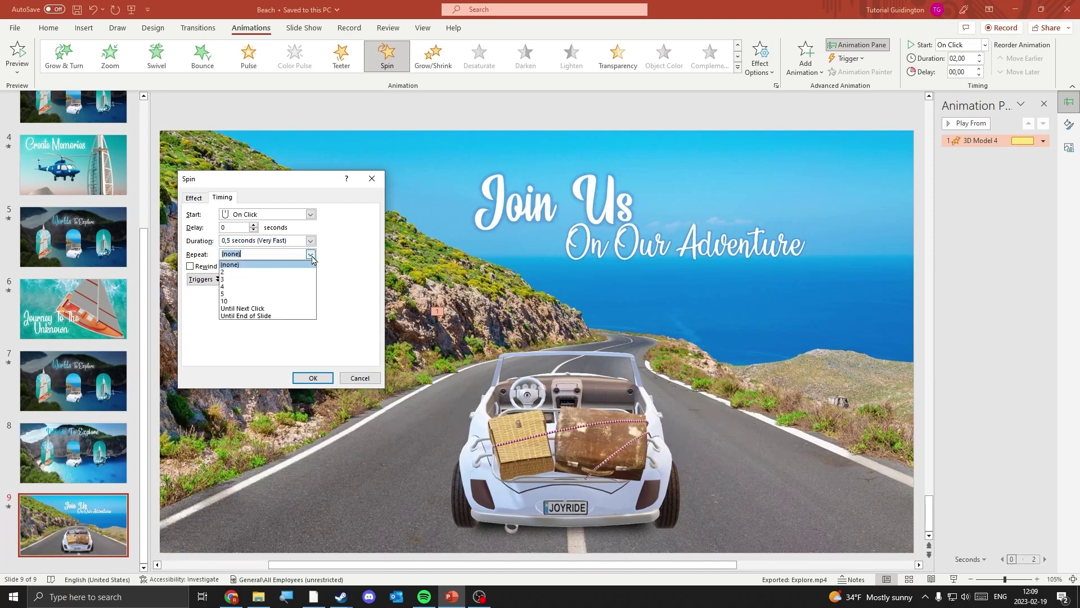
click(276, 316)
click(310, 215)
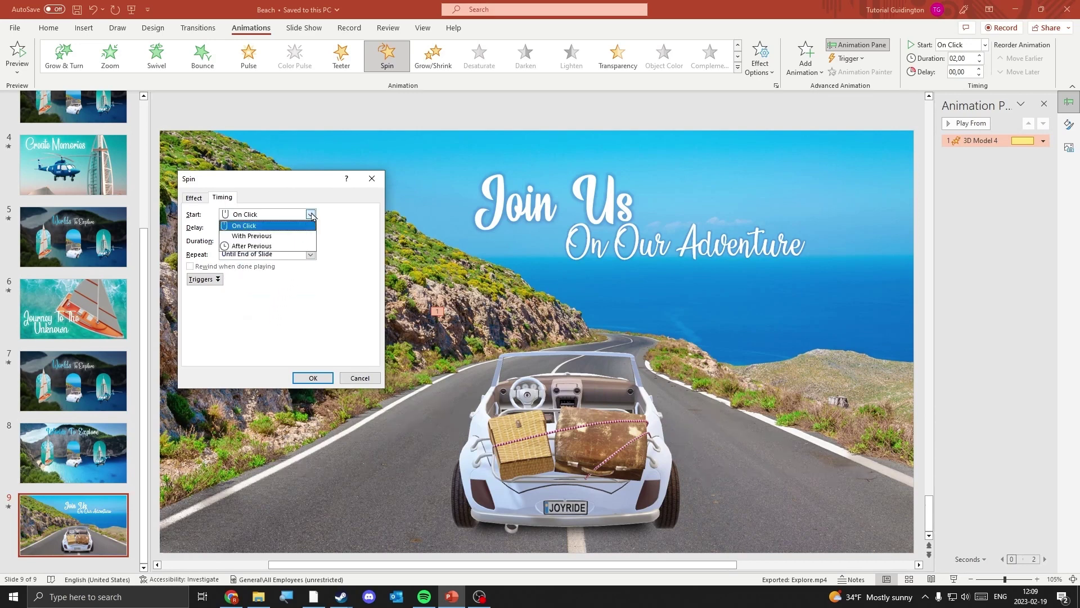
click(278, 246)
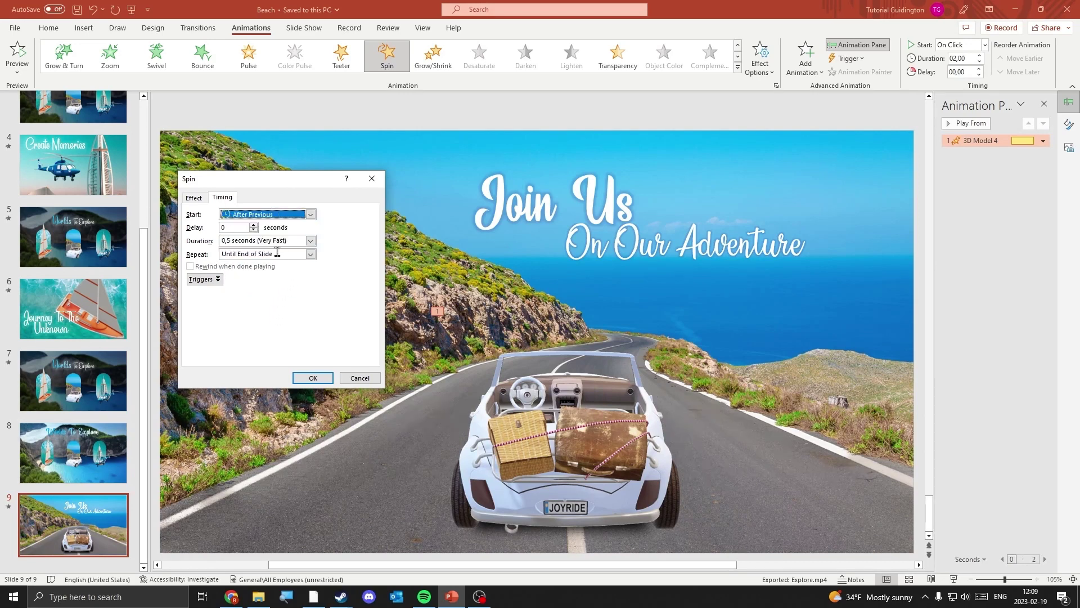
click(306, 378)
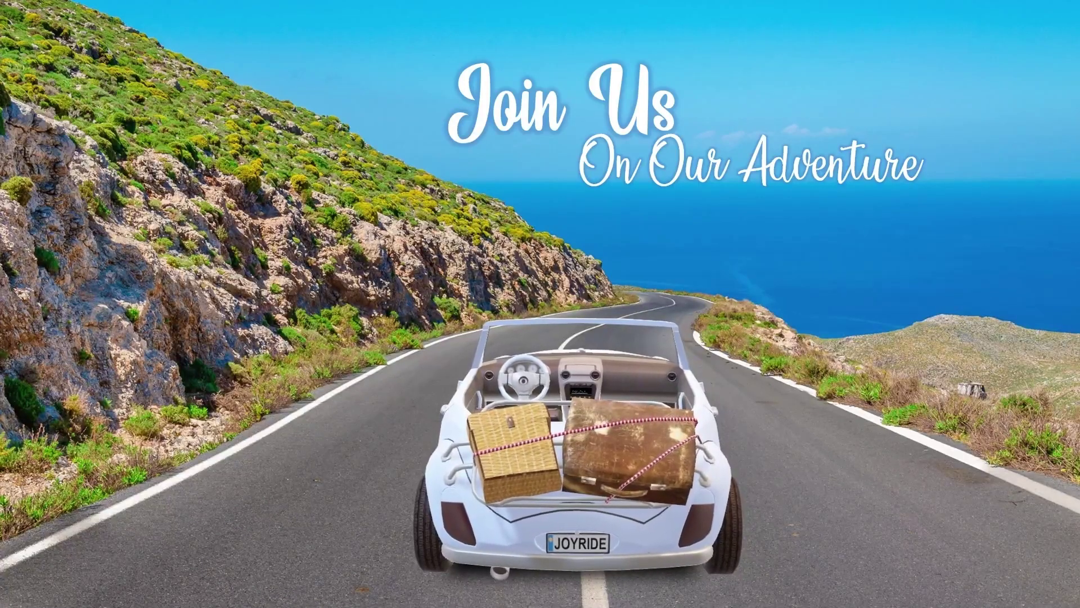
Exit the preview and select both the 'Join Us' and 'On Our Adventure' boxes.
key(Escape)
click(549, 207)
shift+click(631, 244)
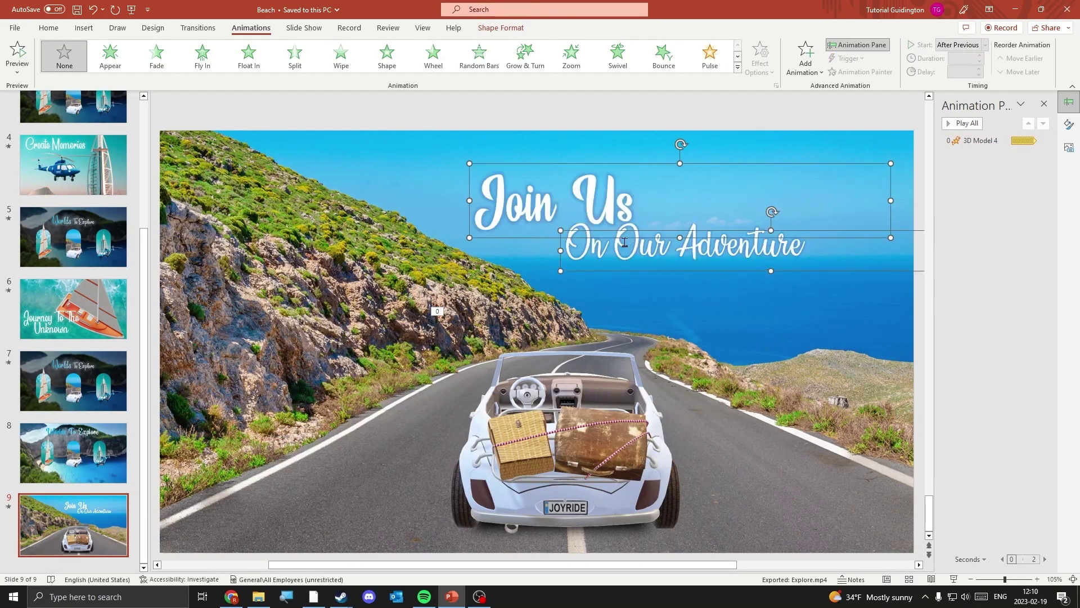
Paste the two title boxes onto slide 8 and decrease their font size twice.
click(76, 439)
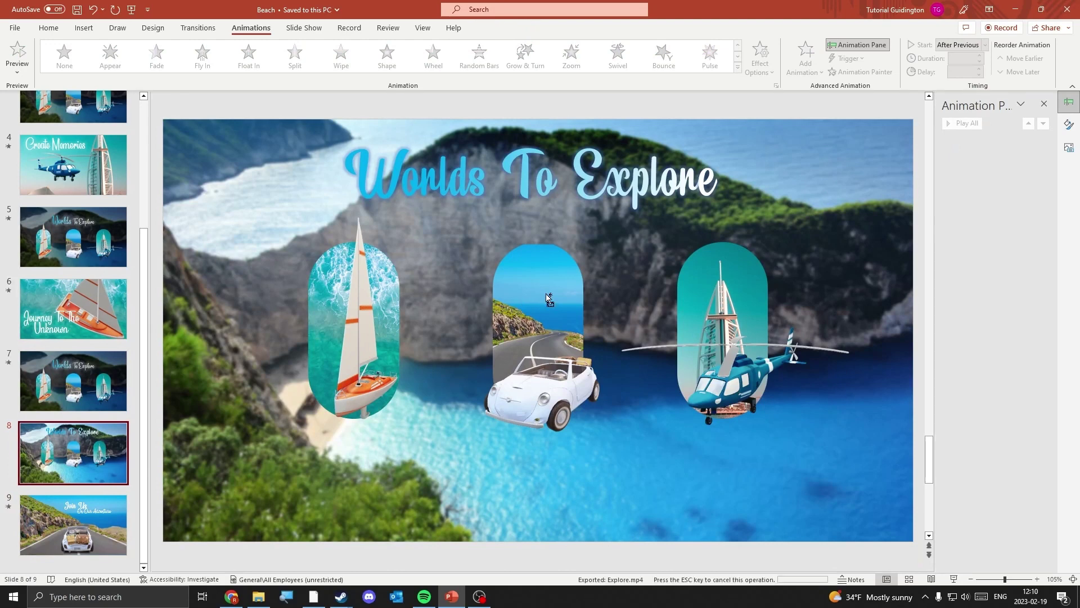
key(ctrl+v)
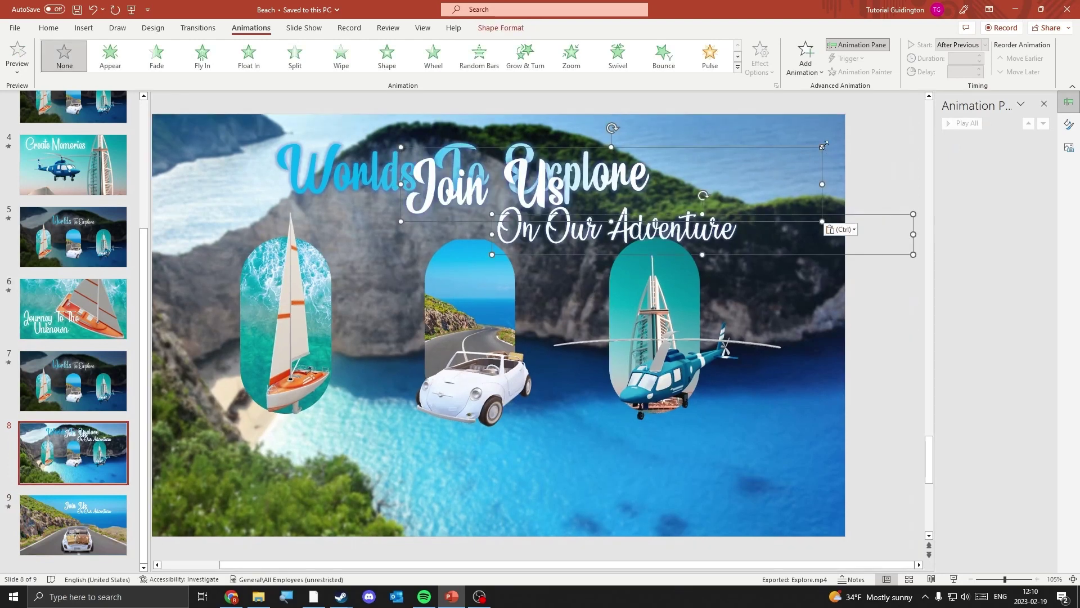
click(60, 31)
click(330, 50)
click(331, 49)
click(331, 50)
click(330, 50)
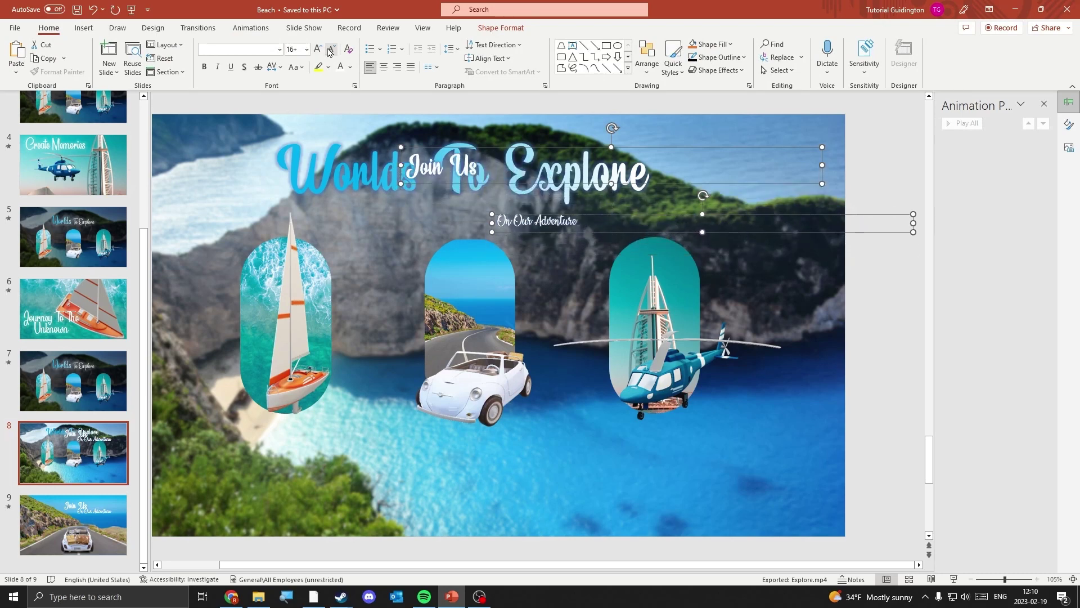
Position and narrow 'Join Us' and 'On Our Adventure' over the middle car arch picture.
drag(414, 164, 414, 268)
click(439, 268)
drag(481, 251, 526, 251)
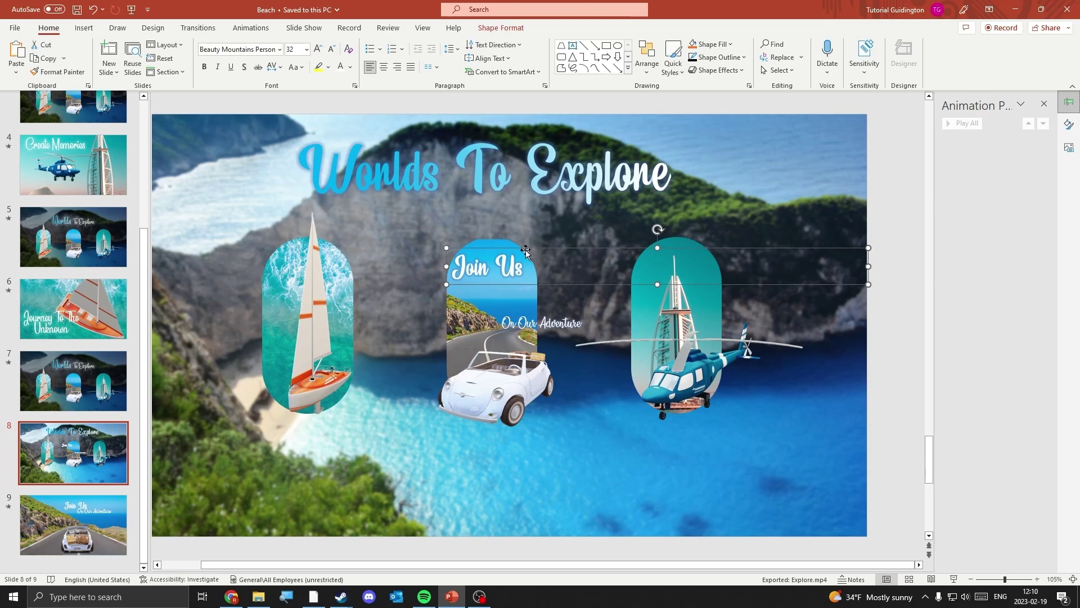
click(556, 321)
drag(580, 315, 543, 251)
click(543, 256)
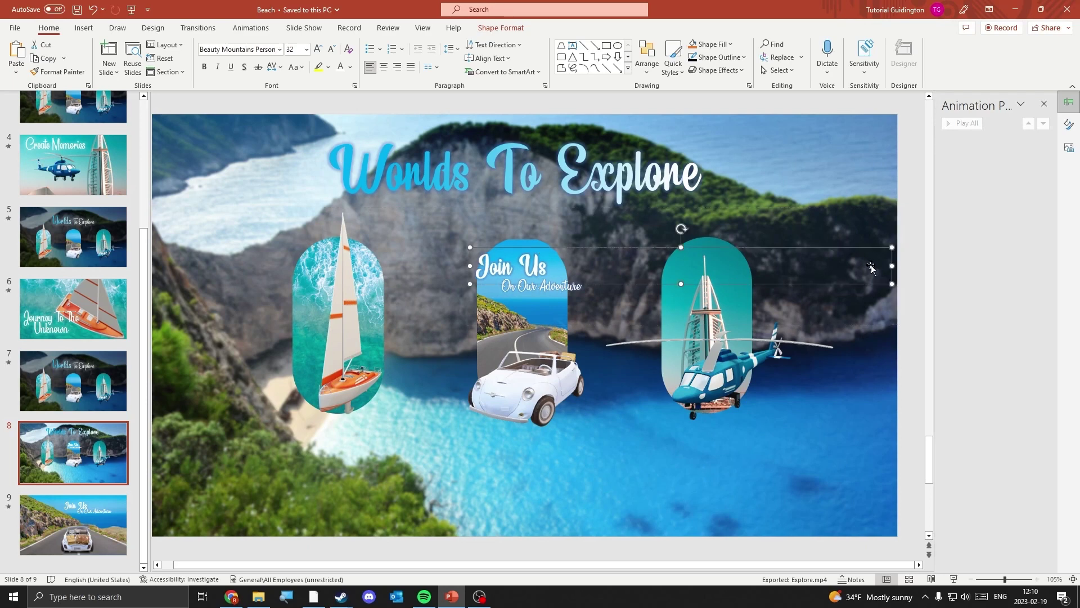
drag(892, 270, 560, 269)
click(914, 288)
drag(918, 287, 588, 292)
click(524, 276)
shift+click(541, 292)
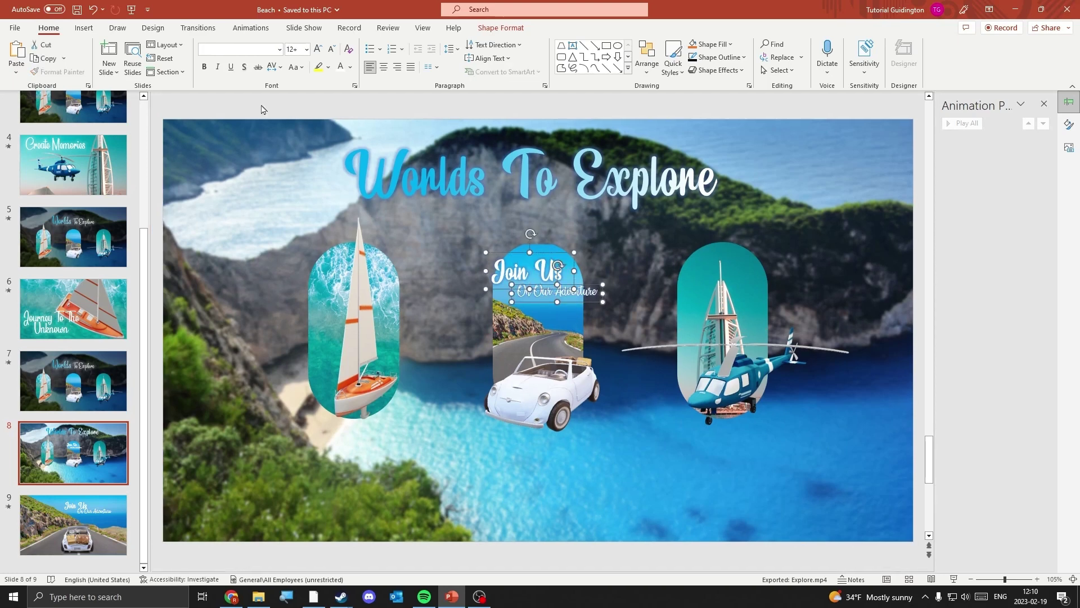
Set the slide 8 title text fill to 100% transparency, then return to slide 9.
right_click(538, 286)
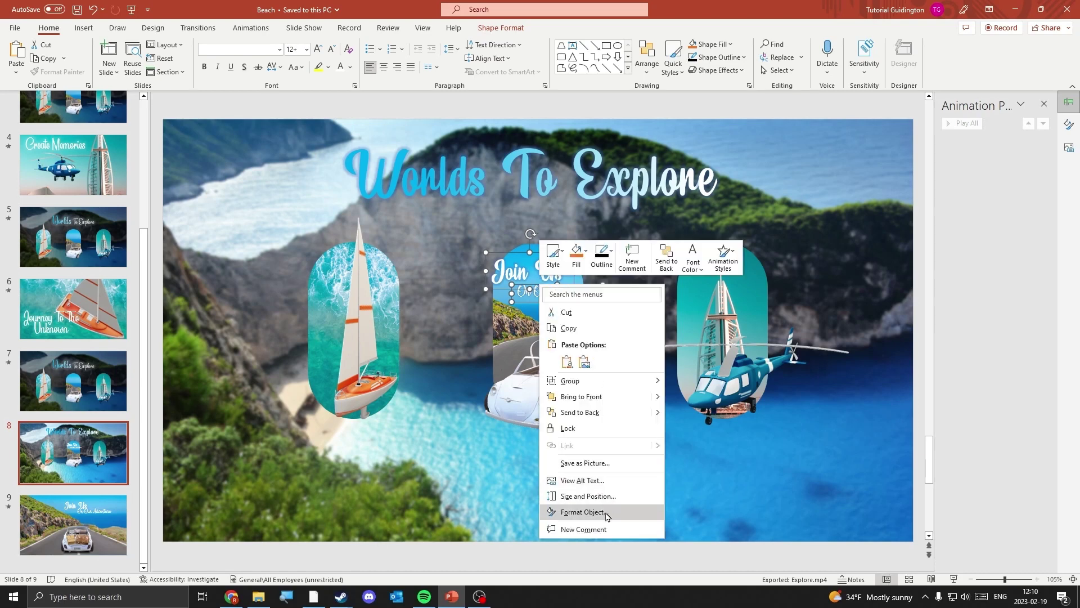
click(583, 512)
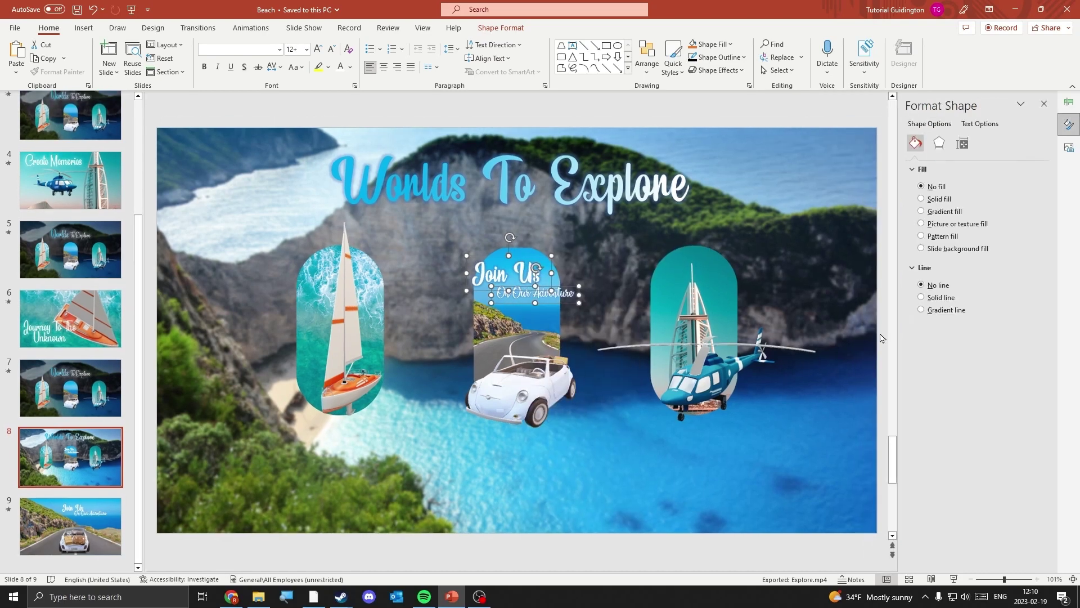
click(981, 125)
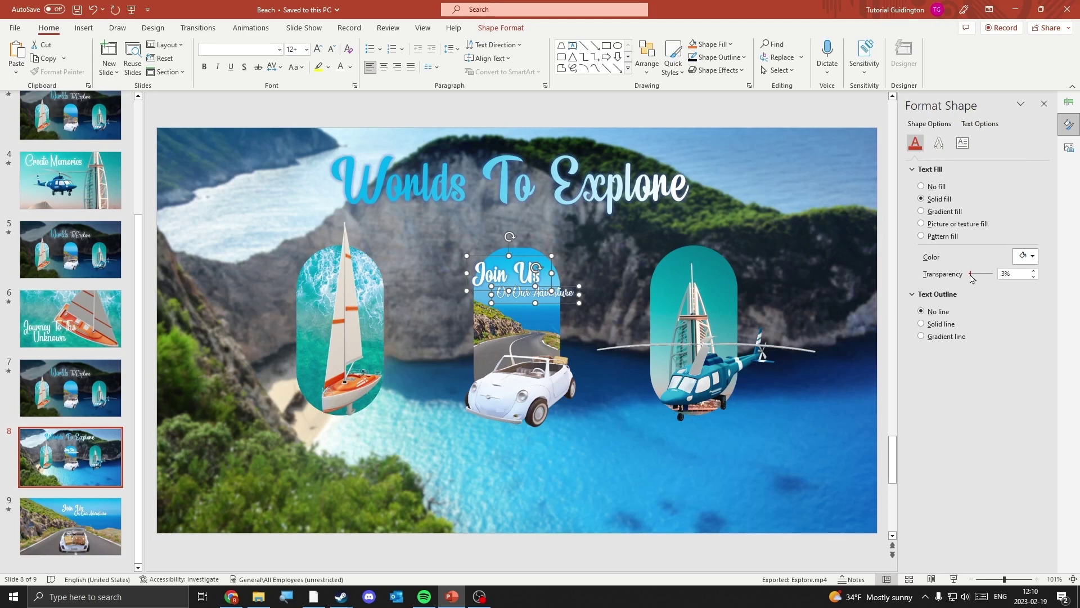
drag(972, 277, 1002, 277)
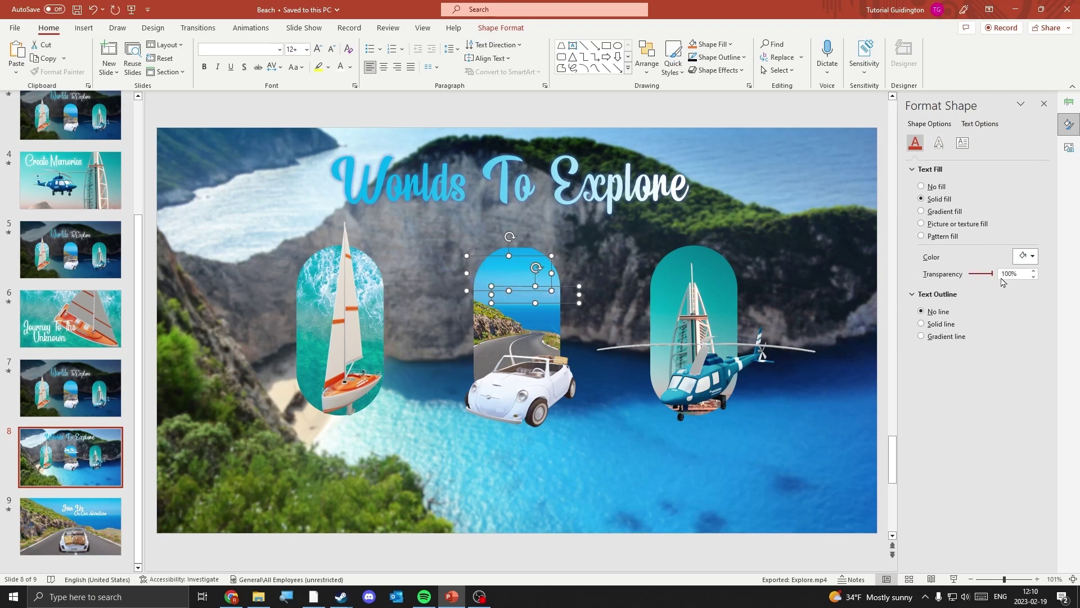
click(713, 454)
click(85, 524)
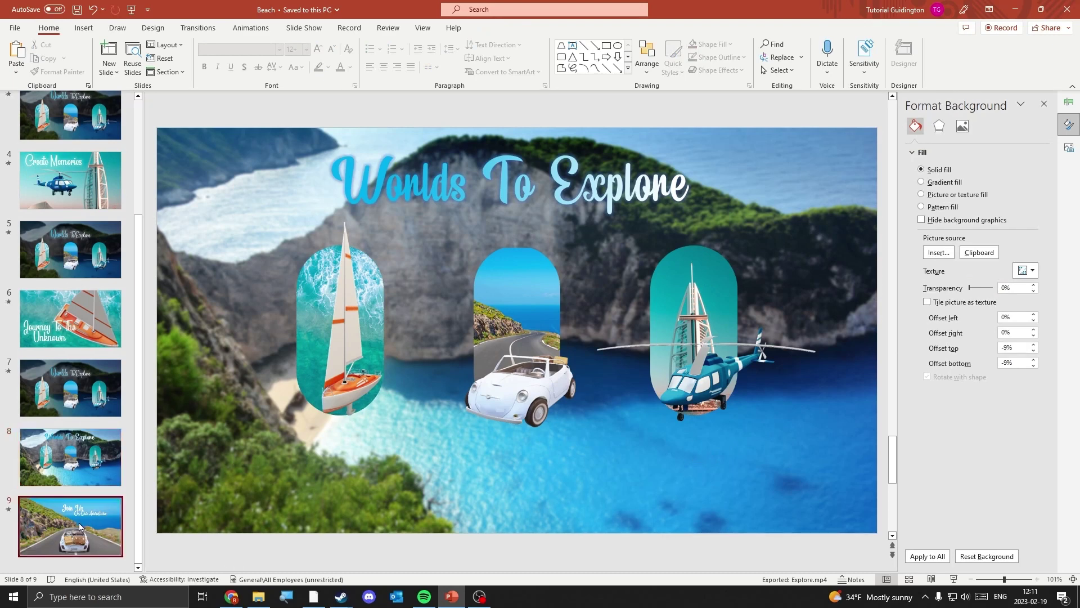